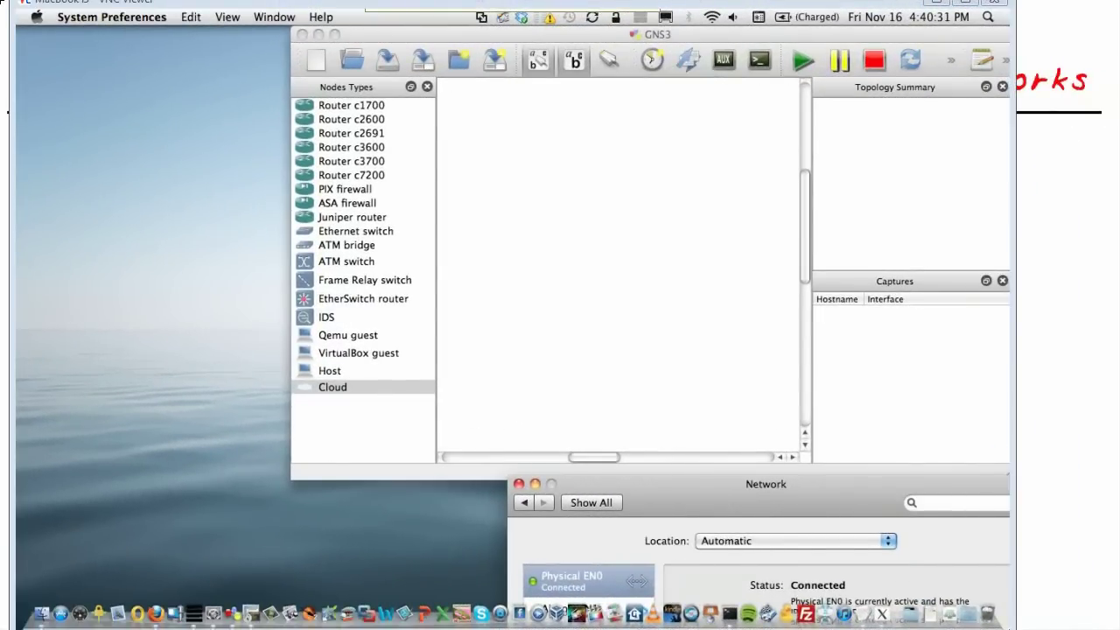
# - Place a c3700 router, R1, on the GNS3 canvas
pyautogui.moveTo(612, 526); pyautogui.dragTo(601, 559)
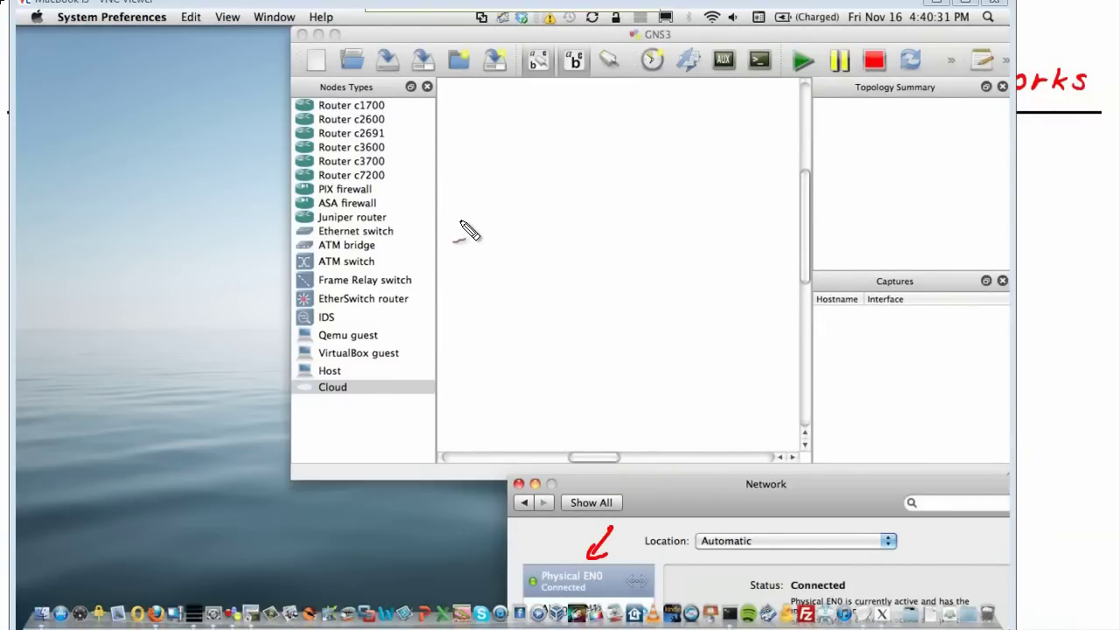
pyautogui.click(516, 201)
pyautogui.moveTo(350, 161); pyautogui.dragTo(506, 184)
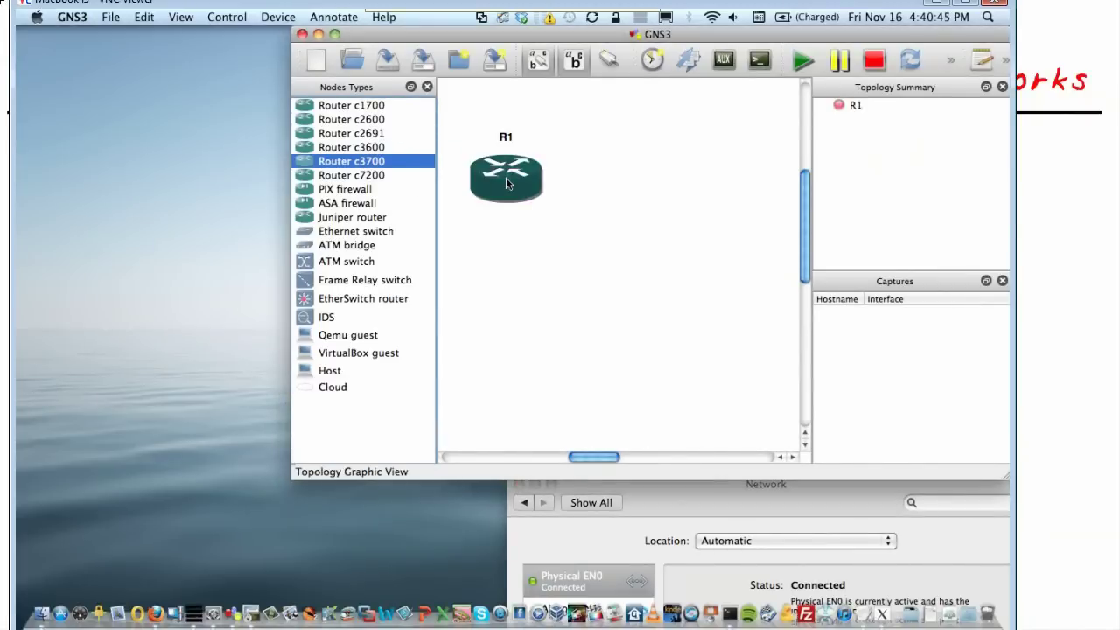
# - Fit an NM-16ESW module in R1's slot 1 and suppress the manual-mode warning
pyautogui.doubleClick(506, 181)
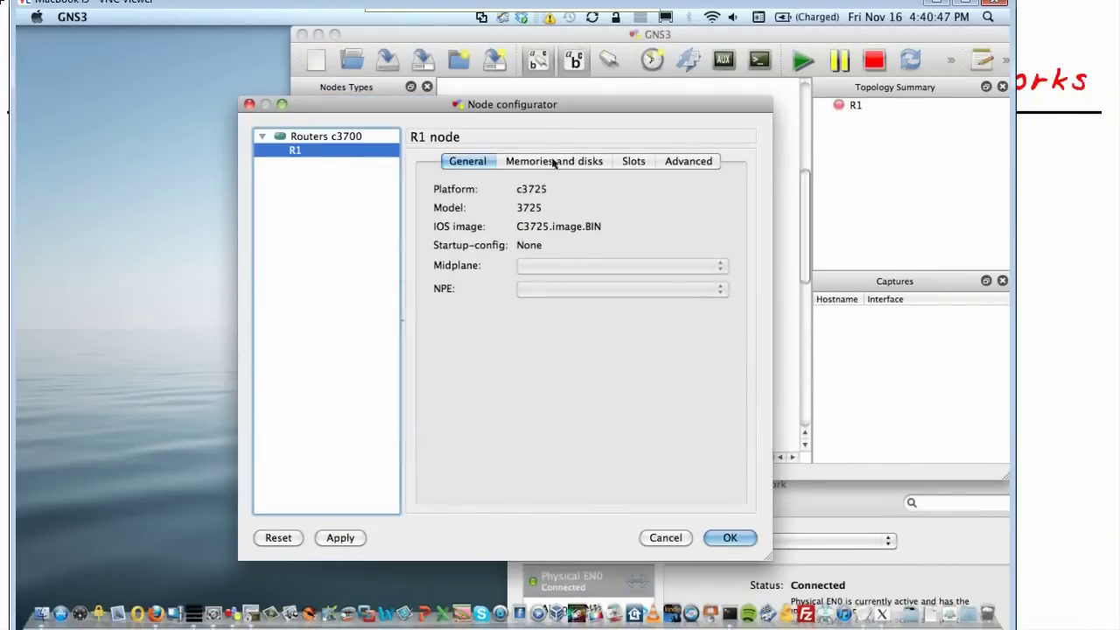
pyautogui.click(635, 164)
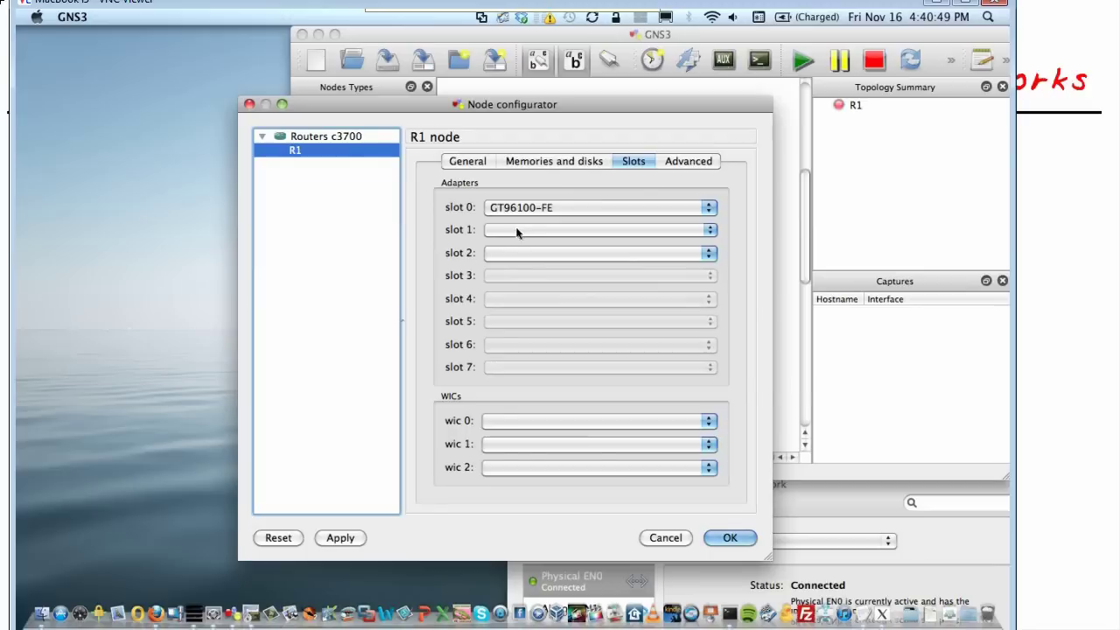
pyautogui.click(517, 230)
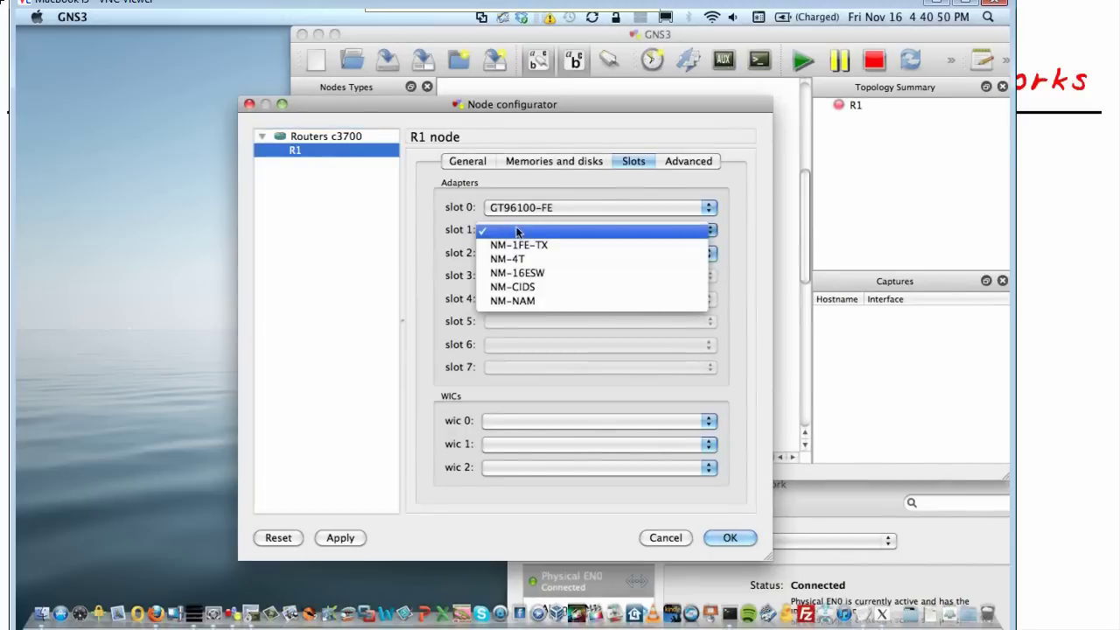
pyautogui.click(538, 273)
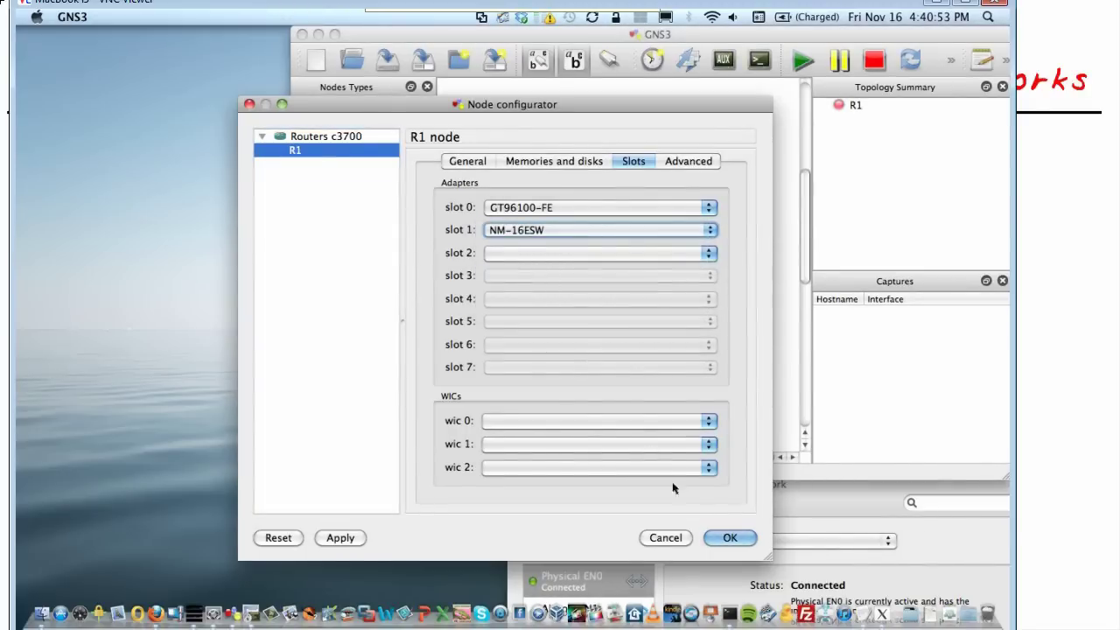
pyautogui.click(729, 537)
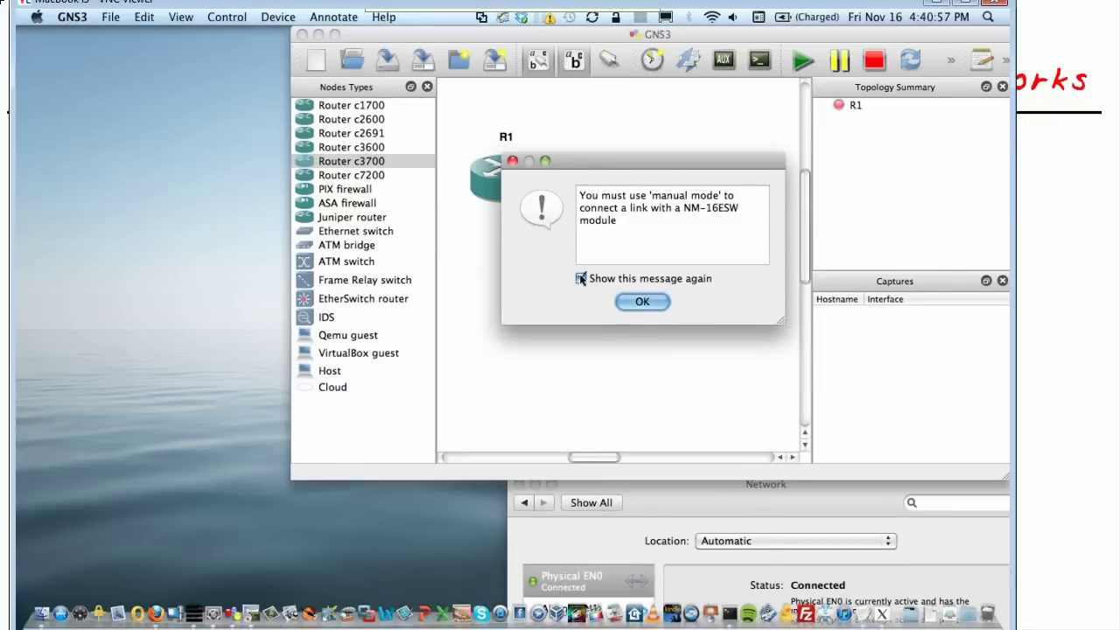
pyautogui.click(581, 278)
# - Place cloud C1 beside R1 and add the host's en0 as its generic Ethernet NIO
pyautogui.click(644, 303)
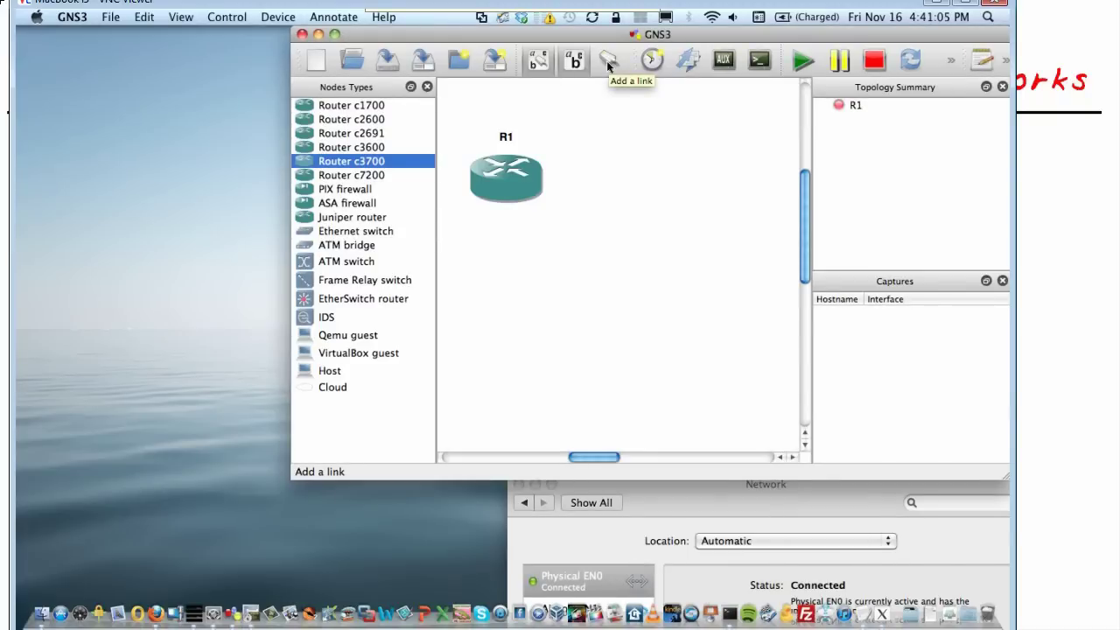
pyautogui.moveTo(324, 392); pyautogui.dragTo(697, 192)
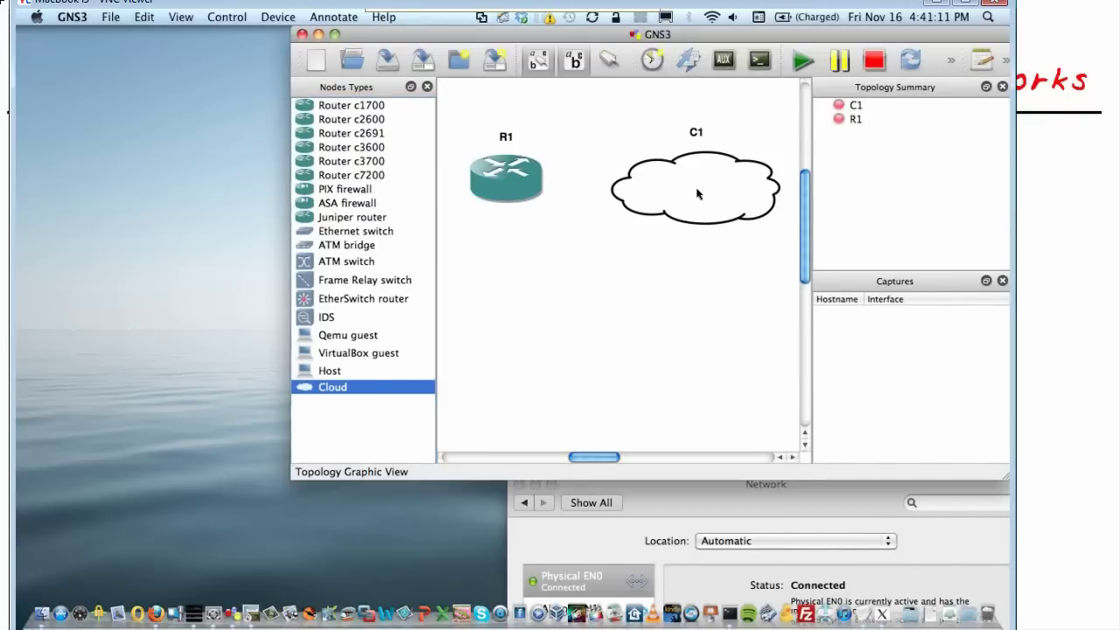
pyautogui.doubleClick(697, 192)
pyautogui.click(335, 152)
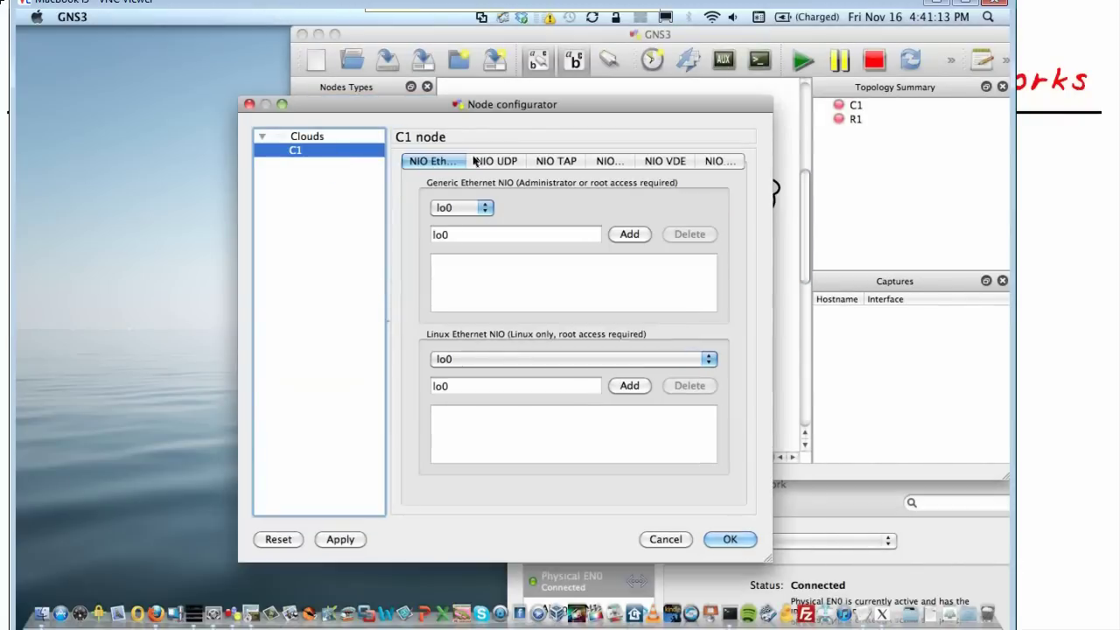
pyautogui.click(482, 212)
pyautogui.click(451, 264)
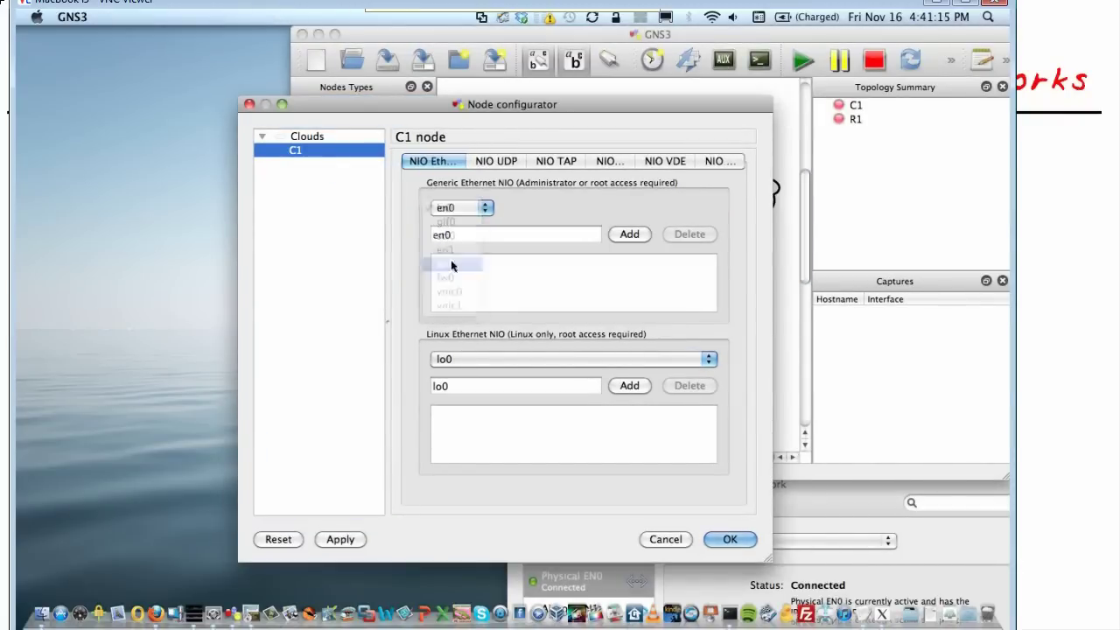
pyautogui.click(628, 234)
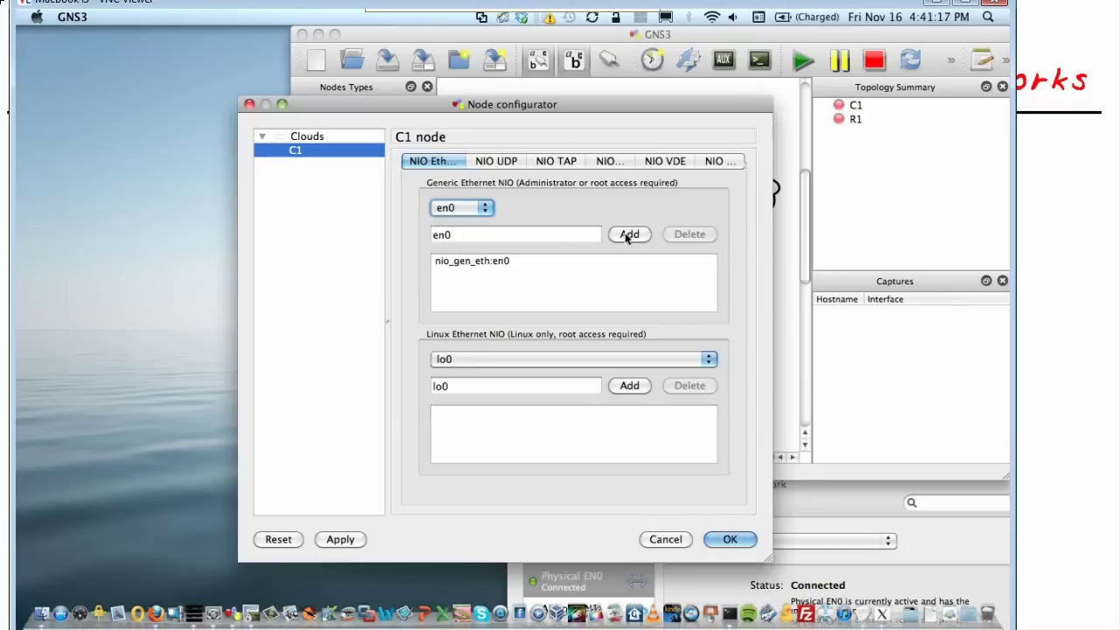
pyautogui.click(729, 540)
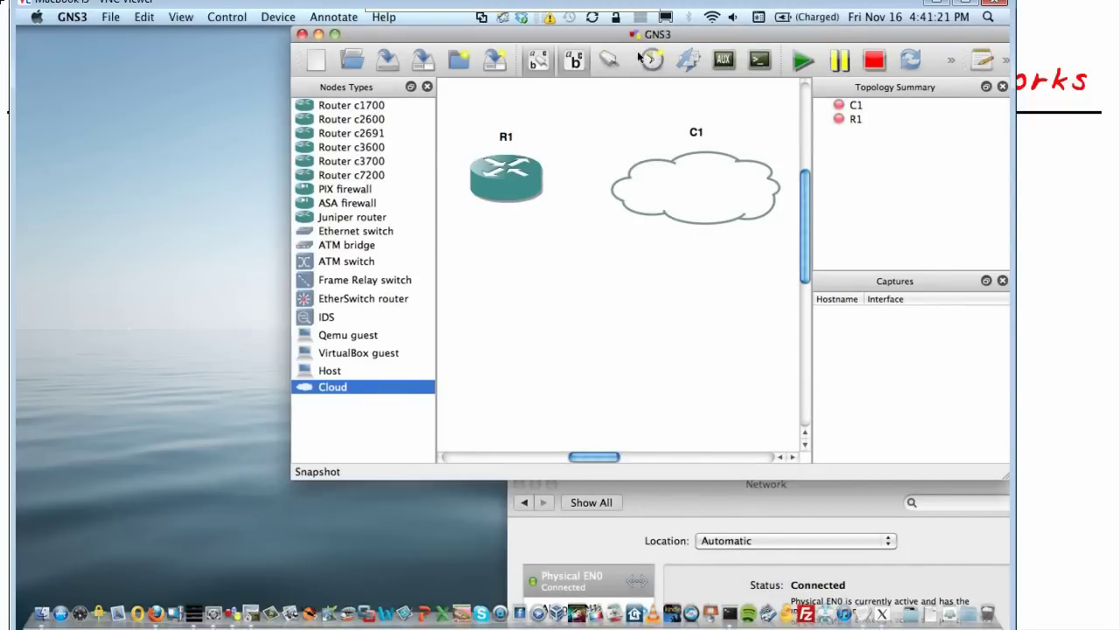
# - Draw a manual link from C1's nio_gen_eth:en0 to R1's f1/1 port
pyautogui.click(609, 59)
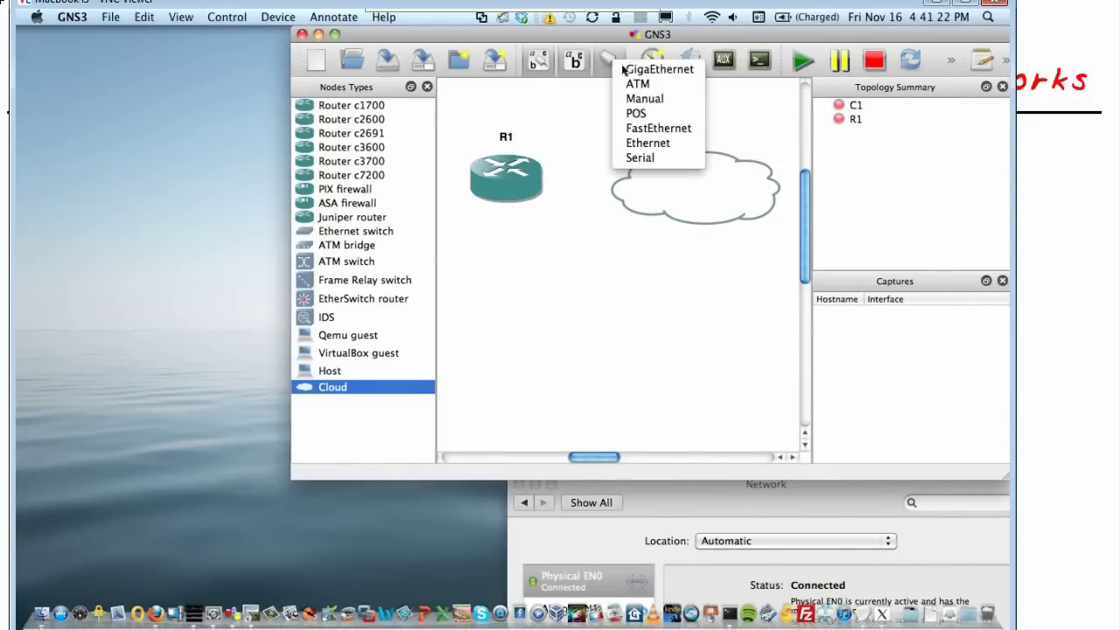
pyautogui.click(647, 101)
pyautogui.click(682, 196)
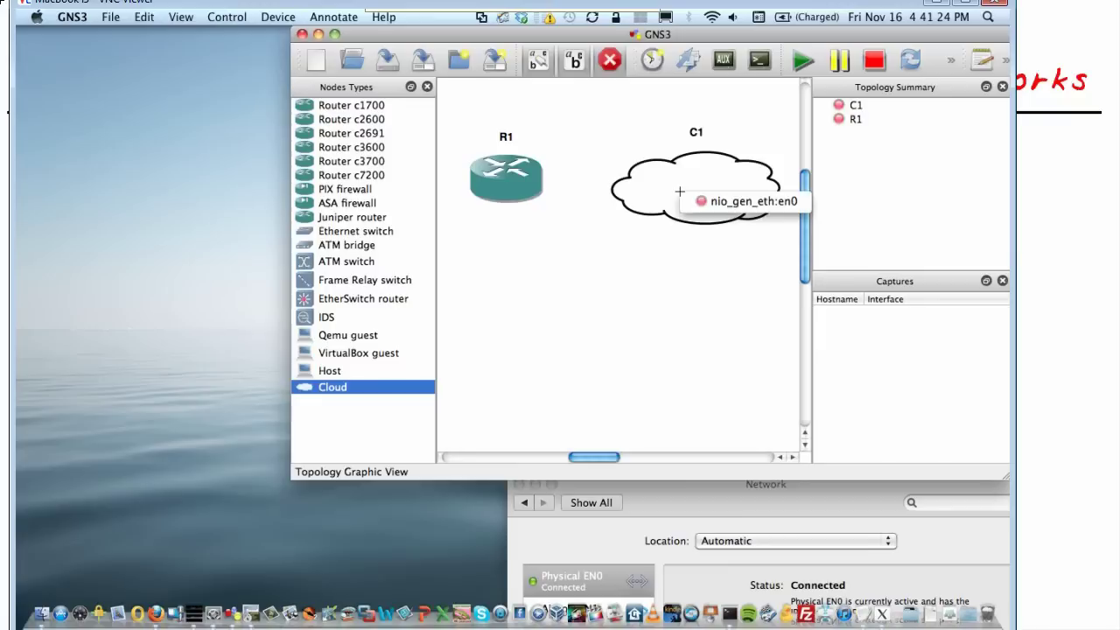
pyautogui.click(773, 206)
pyautogui.click(506, 179)
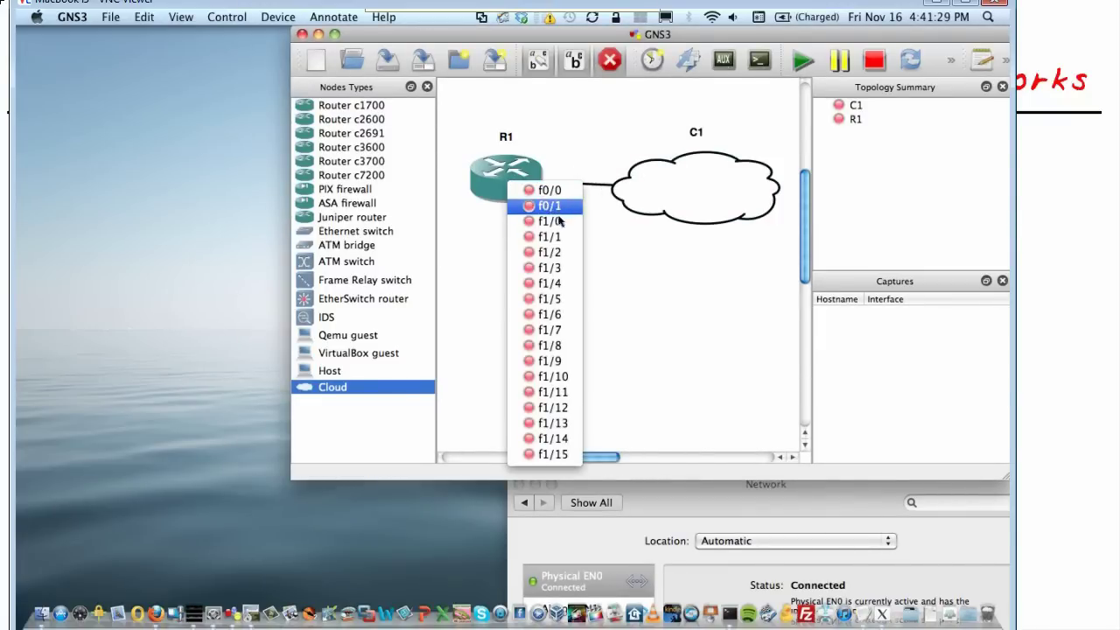
pyautogui.click(553, 236)
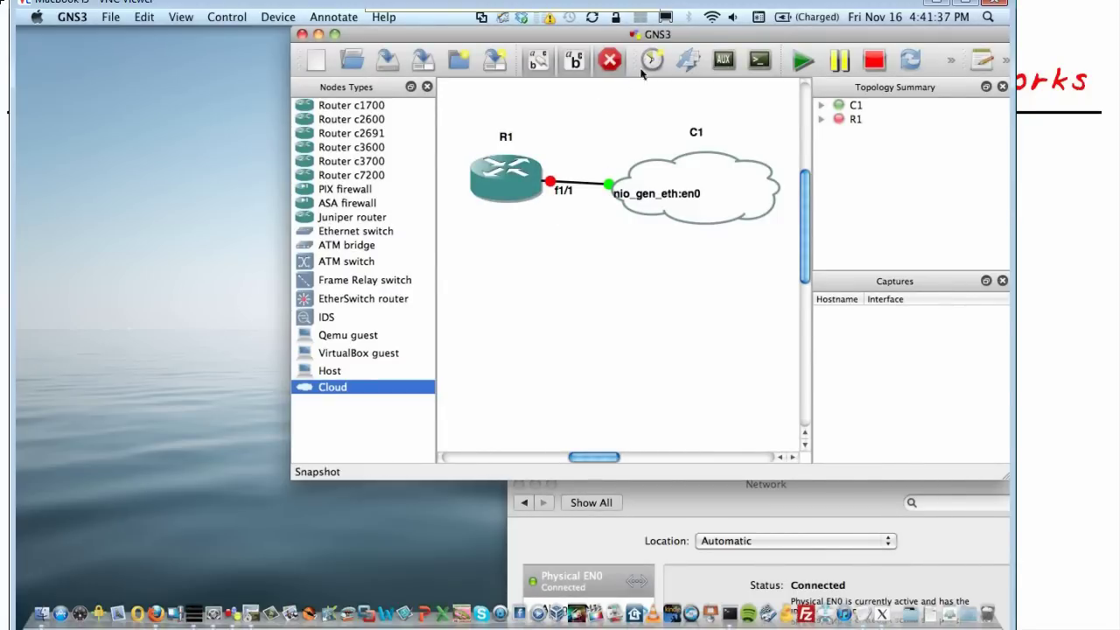
pyautogui.click(609, 60)
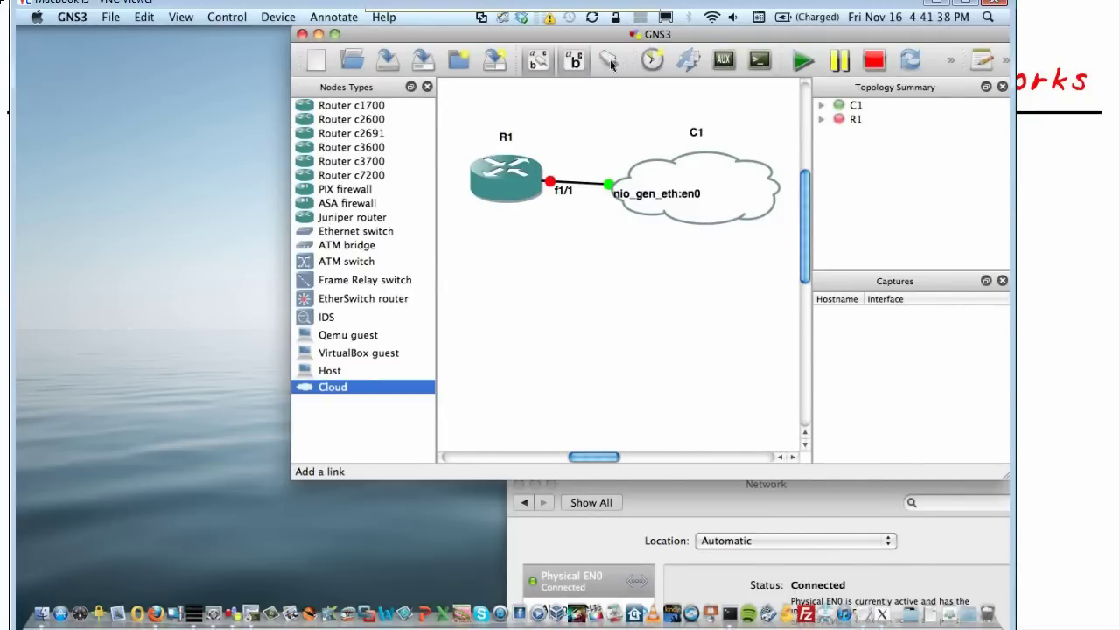
# - Start all devices and open R1's console, waking it to the Router# prompt
pyautogui.click(805, 62)
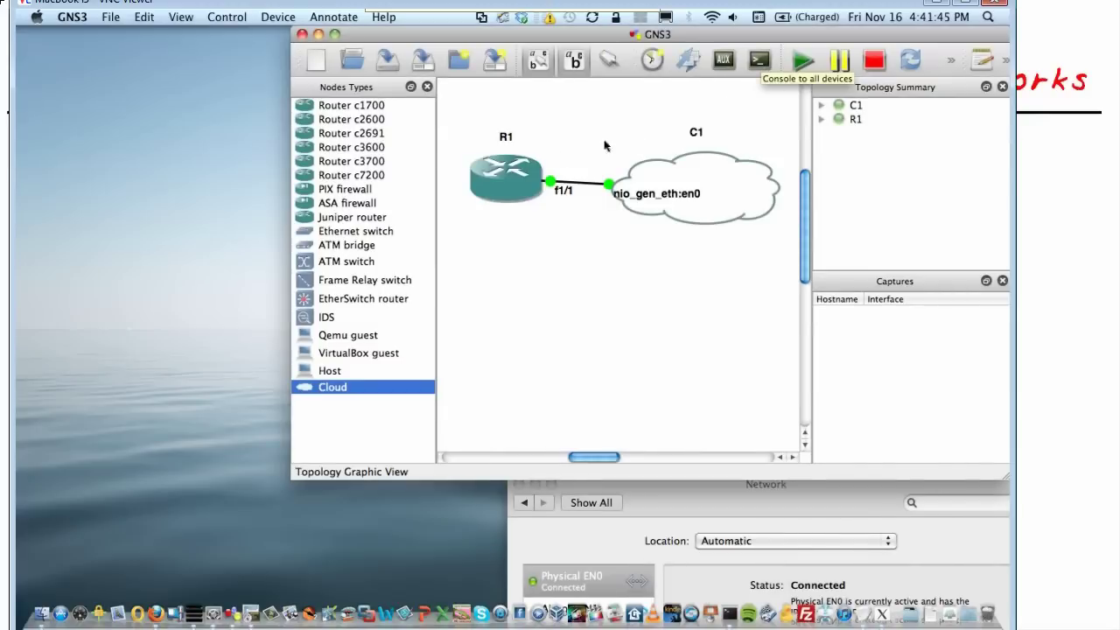
pyautogui.rightClick(505, 188)
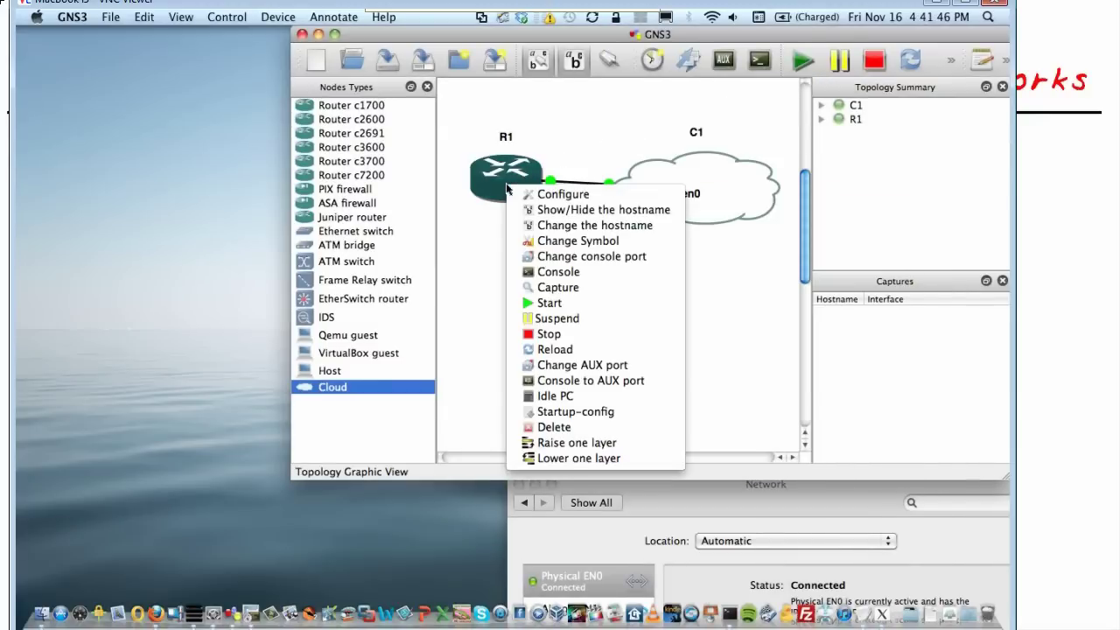
pyautogui.click(560, 277)
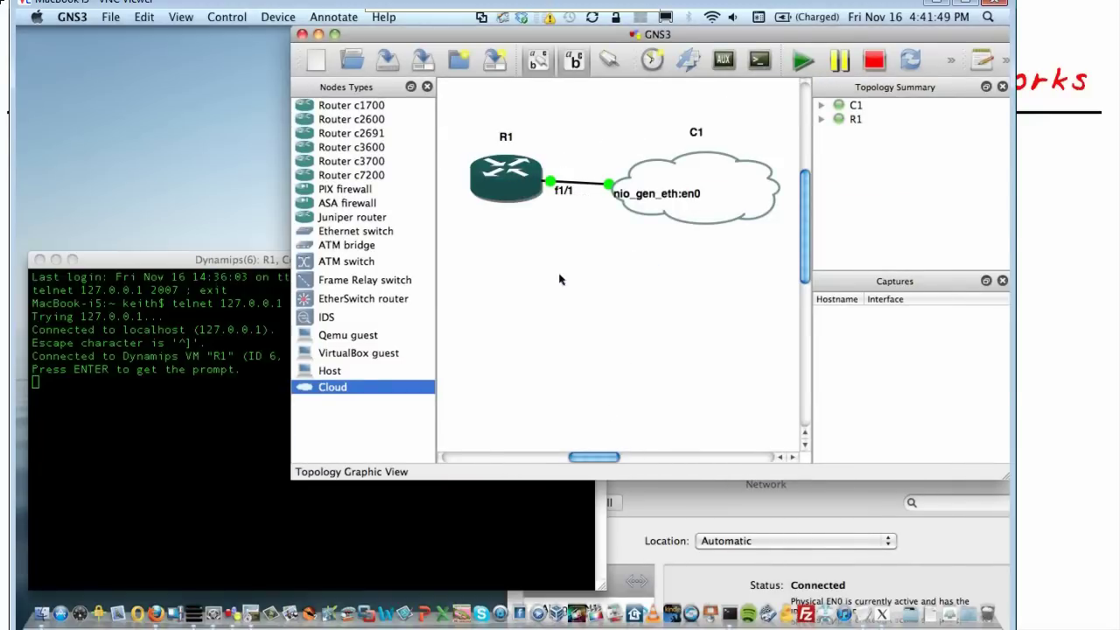
pyautogui.click(145, 430)
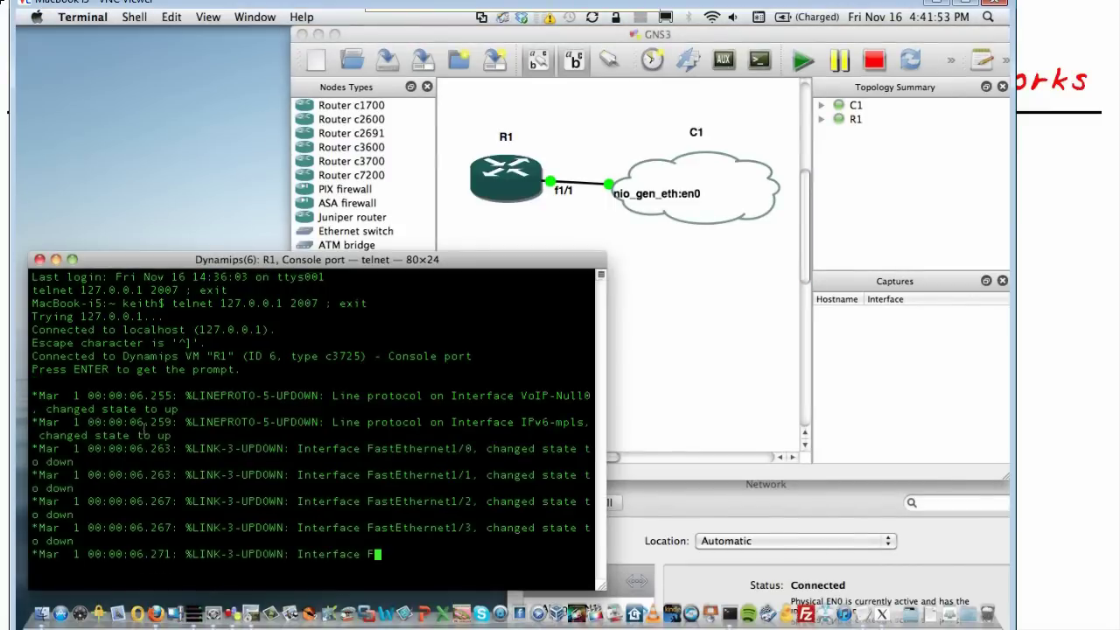
pyautogui.press('Return')
pyautogui.moveTo(144, 260); pyautogui.dragTo(138, 199)
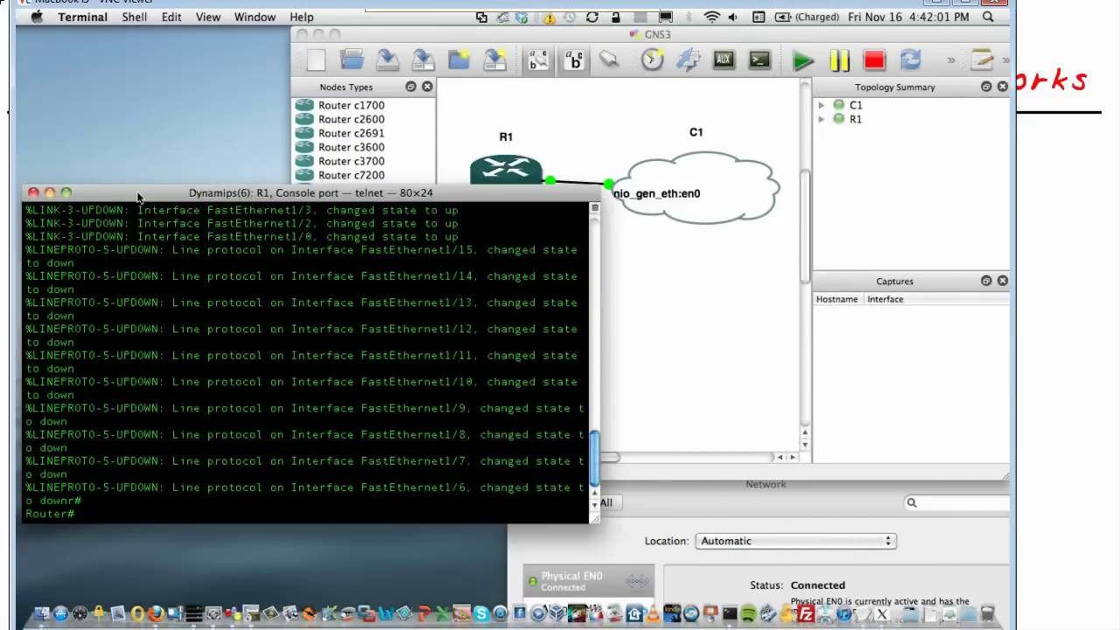
pyautogui.click(488, 173)
# - Enable R1's FastEthernet1/1 with no shut in interface configuration
pyautogui.moveTo(490, 166); pyautogui.dragTo(484, 123)
pyautogui.click(186, 302)
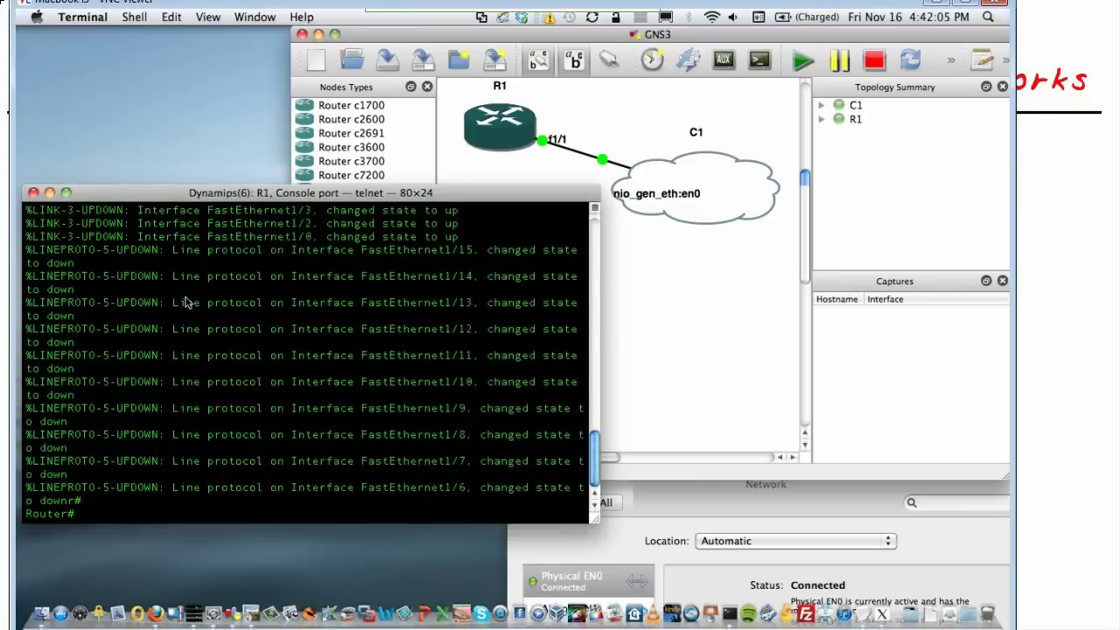
pyautogui.press('Return')
pyautogui.press('Return')
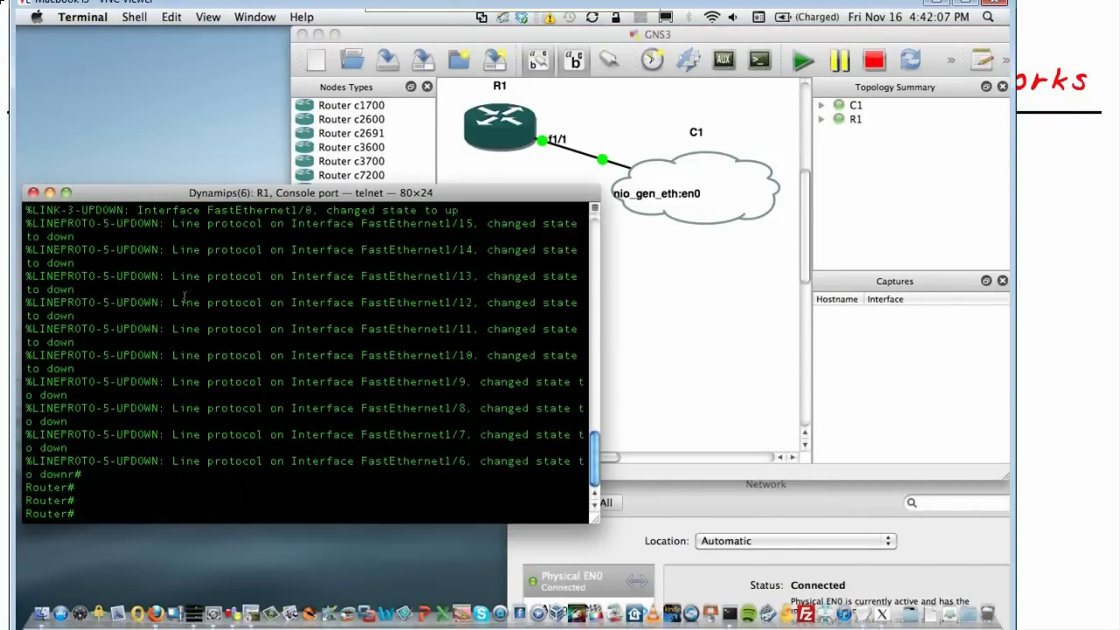
pyautogui.write('conf t')
pyautogui.press('Return')
pyautogui.write('int fa 1/1')
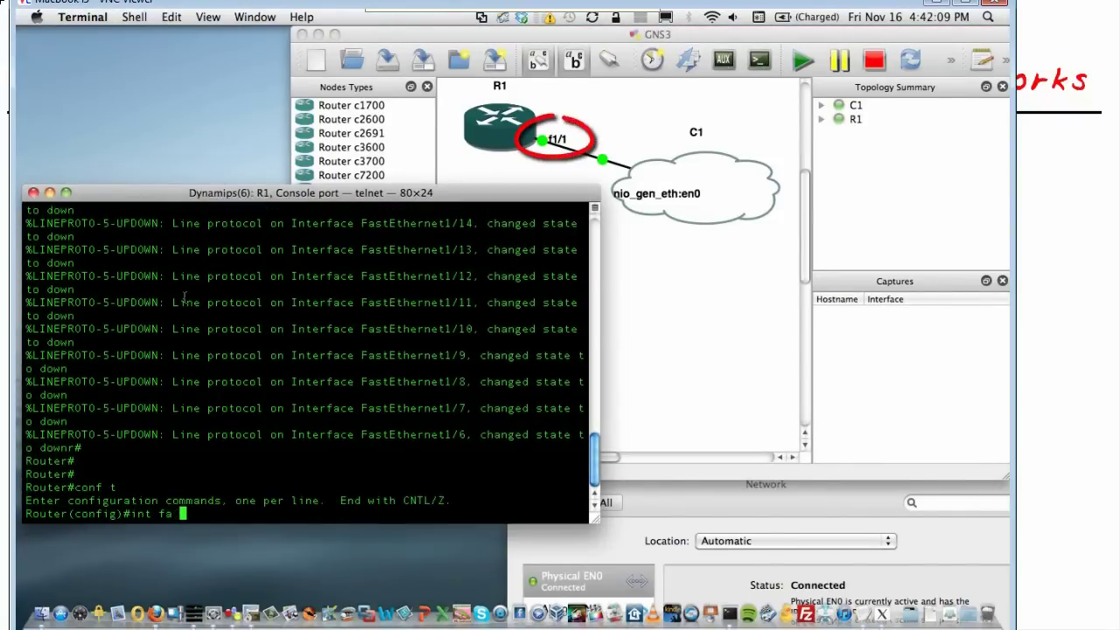
pyautogui.press('Return')
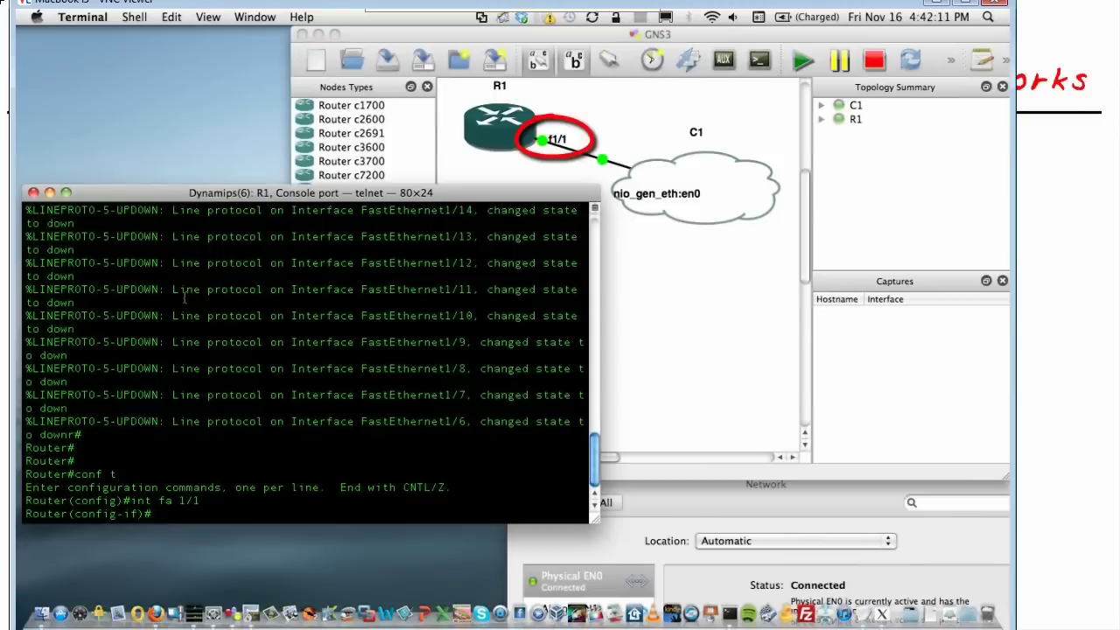
pyautogui.write('no shut')
pyautogui.press('Return')
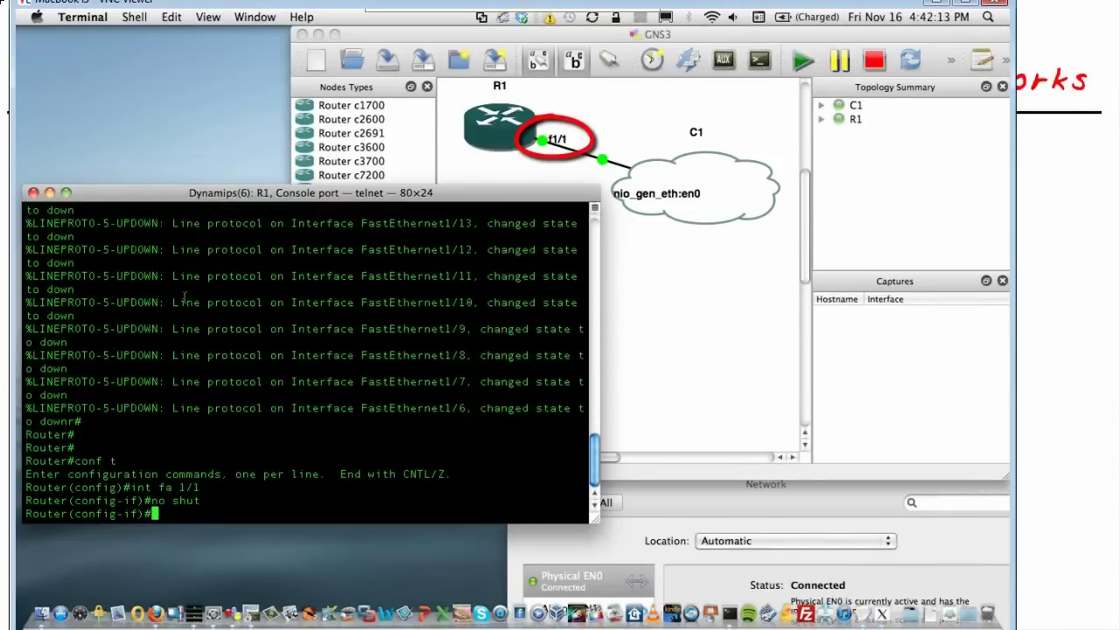
# - Set dot1q trunk encapsulation on Fa1/1
pyautogui.write('sw')
pyautogui.press('Tab')
pyautogui.write('tr')
pyautogui.press('Tab')
pyautogui.write('en')
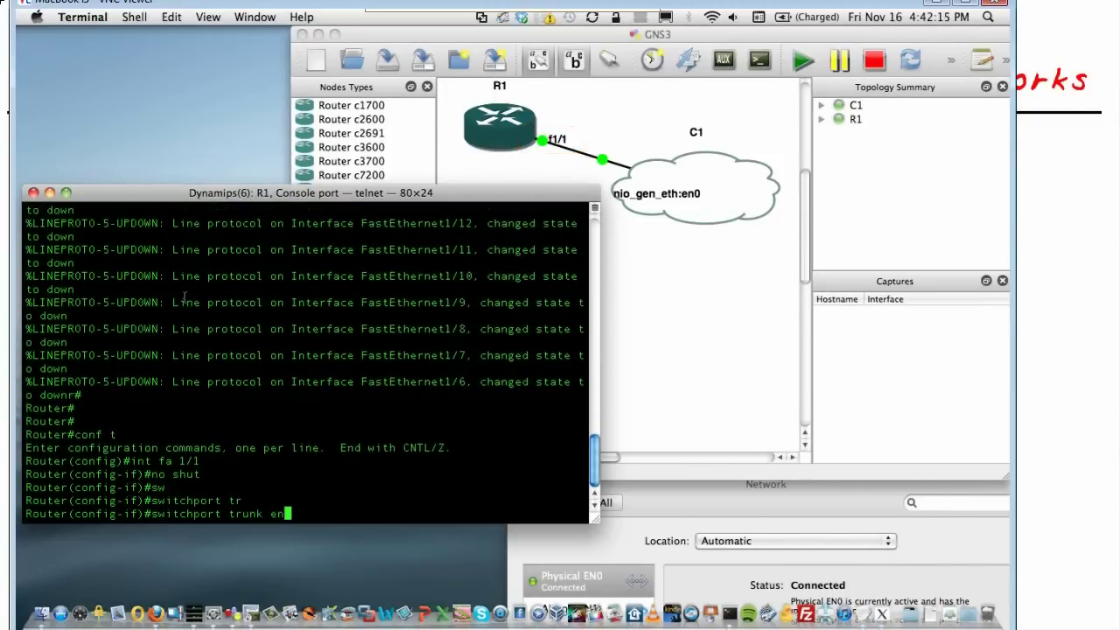
pyautogui.press('Tab')
pyautogui.write('do')
pyautogui.press('Tab')
pyautogui.press('Return')
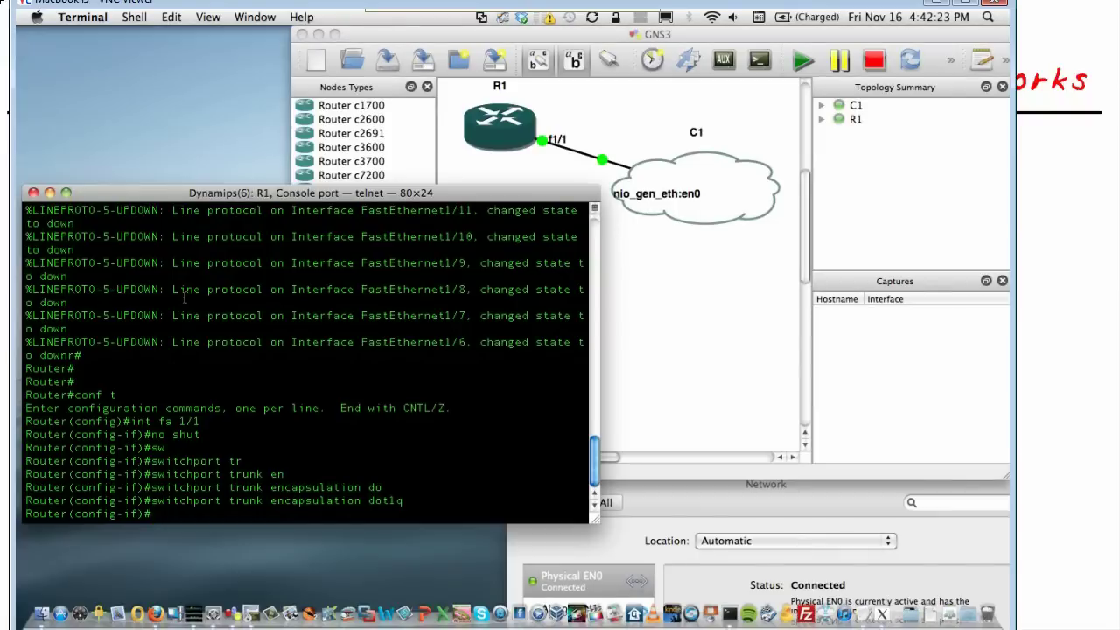
# - Put Fa1/1 in switchport trunk mode and leave configuration mode
pyautogui.write('swi')
pyautogui.press('Tab')
pyautogui.write('mod')
pyautogui.press('Tab')
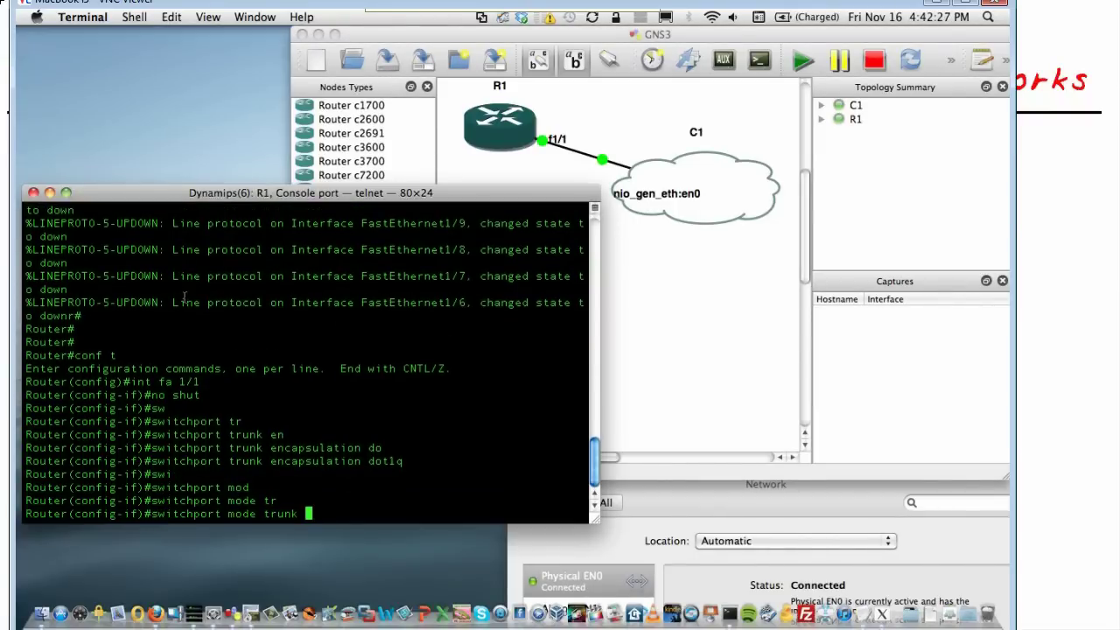
pyautogui.press('Return')
pyautogui.write('end')
pyautogui.press('Return')
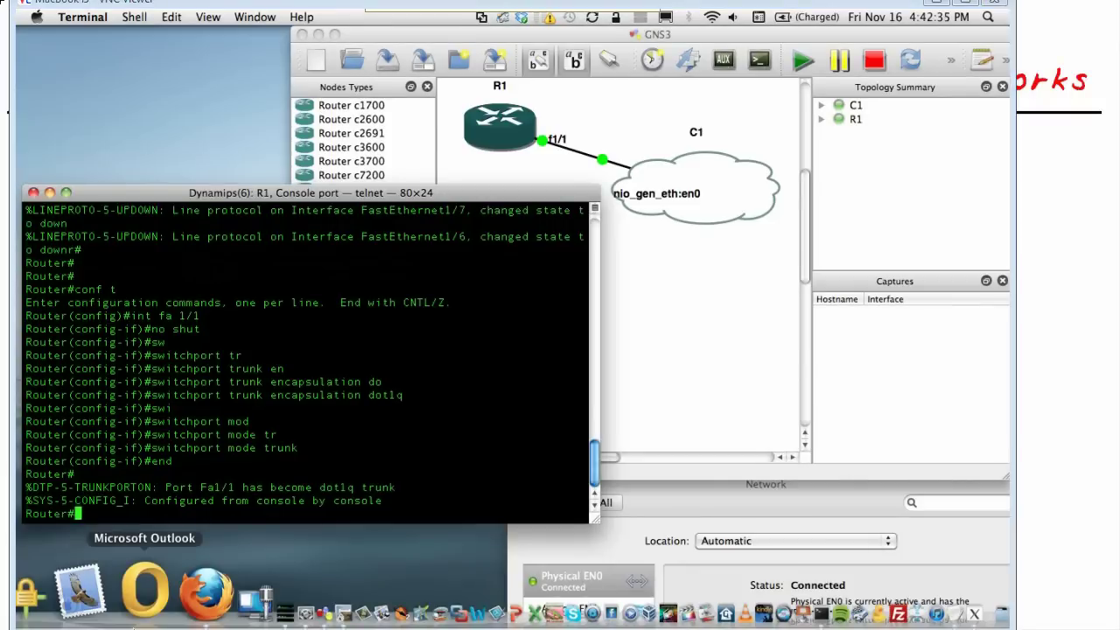
pyautogui.hotkey('alt', 'Tab')
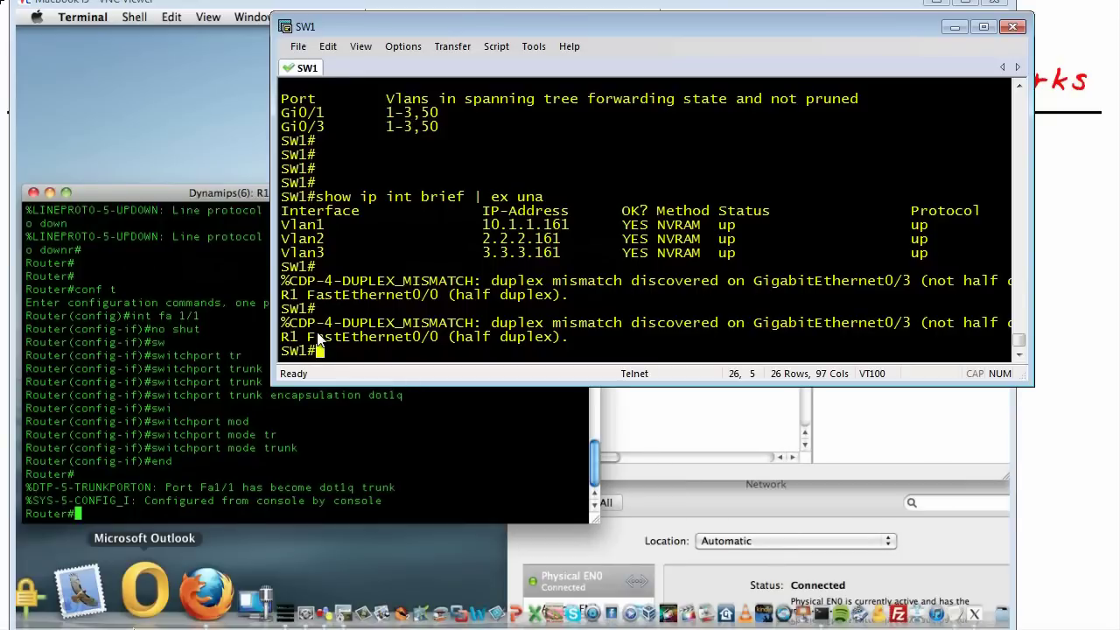
pyautogui.click(328, 424)
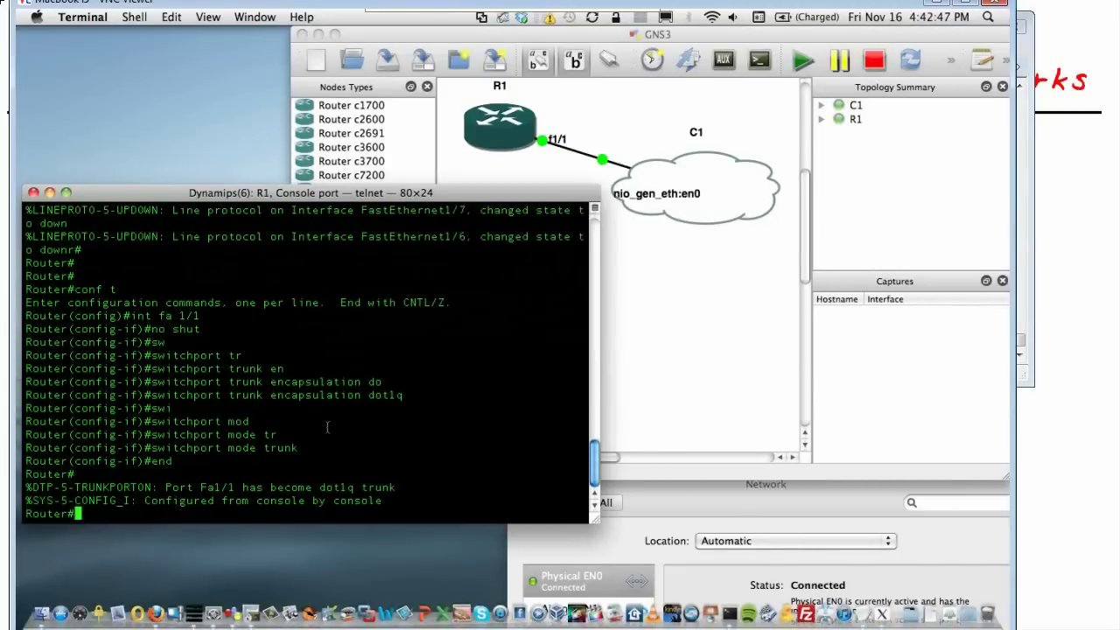
# - Set R1's Fa1/1 speed to 100
pyautogui.write('conf t')
pyautogui.press('Return')
pyautogui.write('int')
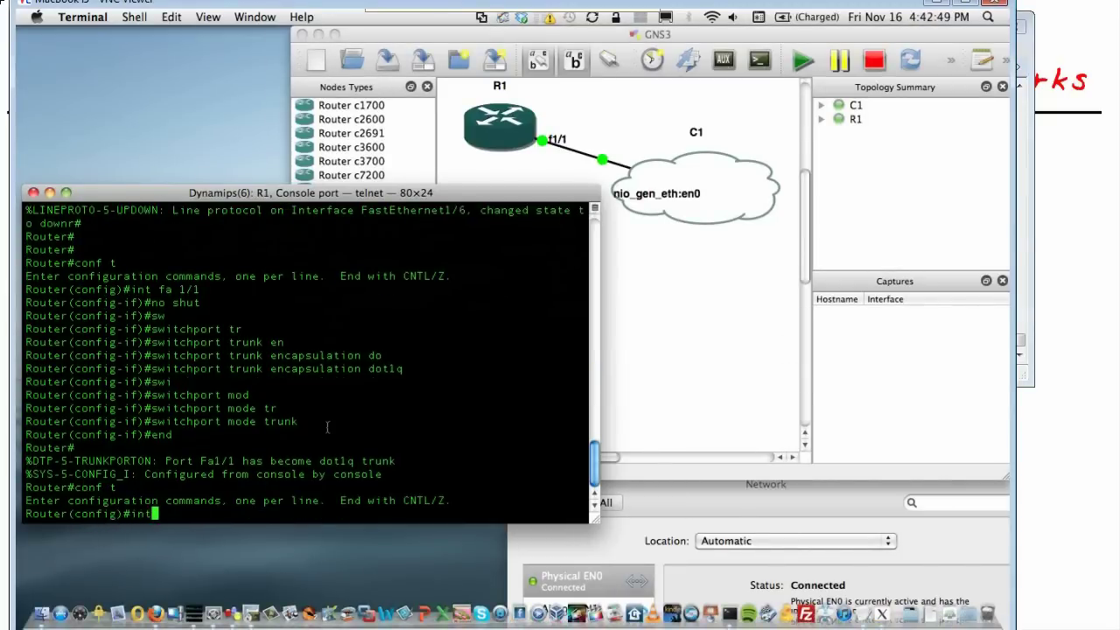
pyautogui.write(' fa 1/1')
pyautogui.press('Return')
pyautogui.write('spee')
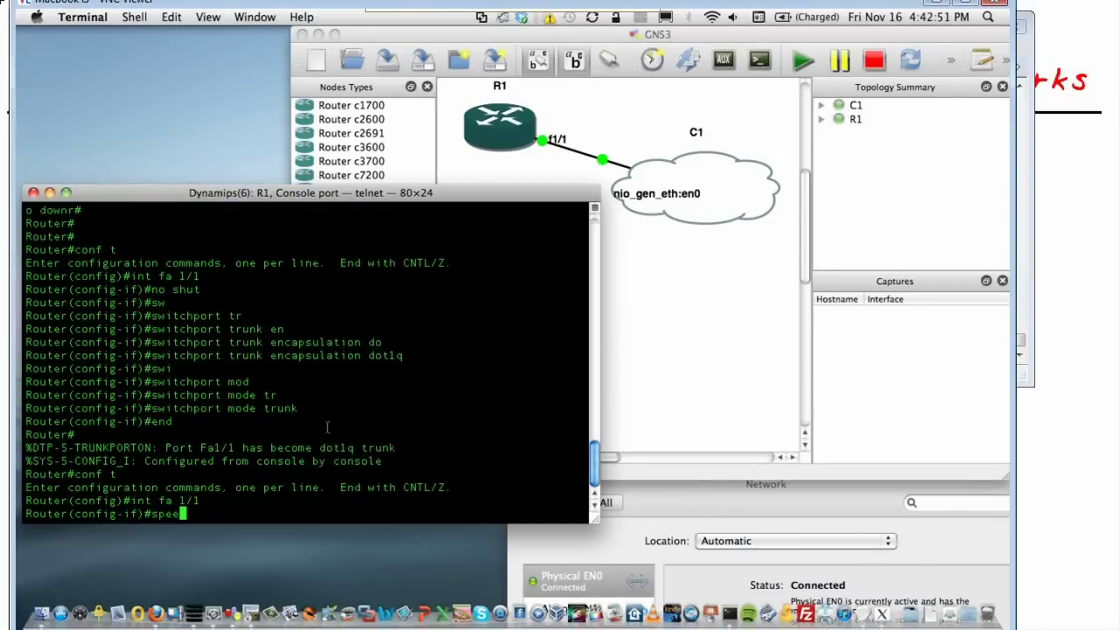
pyautogui.press('Tab')
pyautogui.write('100')
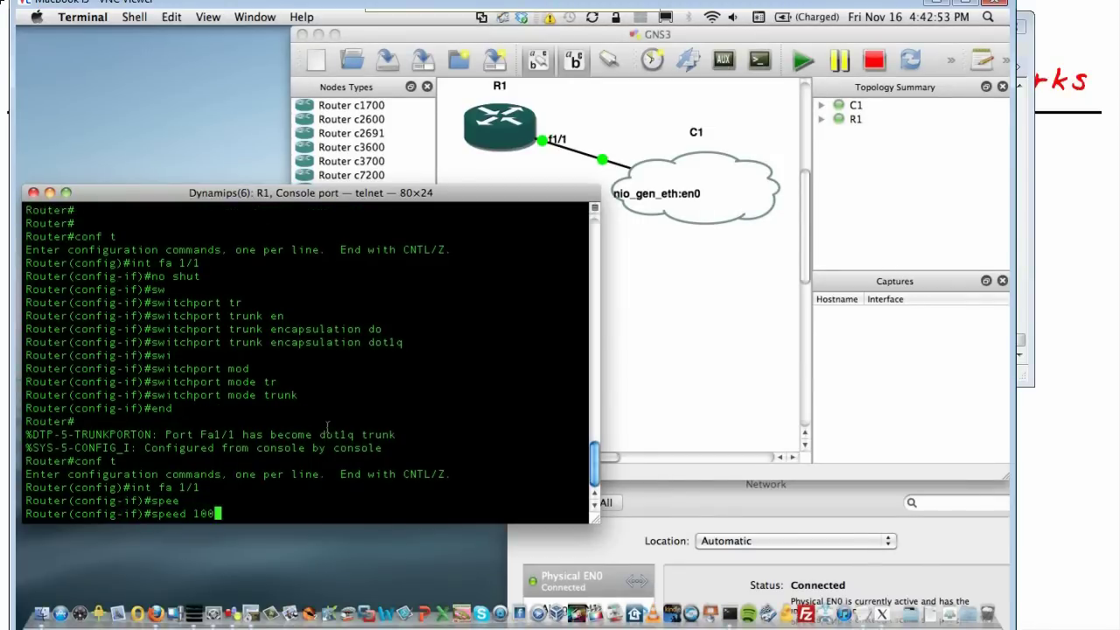
pyautogui.press('Return')
# - Set Fa1/1 to full duplex and exit configuration mode
pyautogui.write('deu')
pyautogui.press('Return')
pyautogui.write('dup')
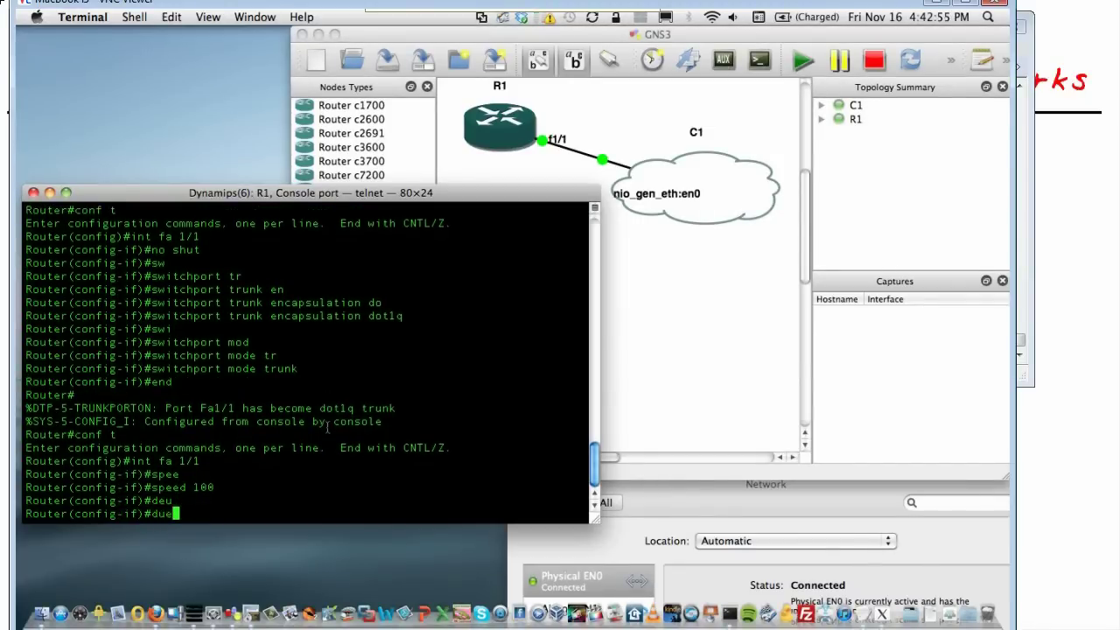
pyautogui.press('Tab')
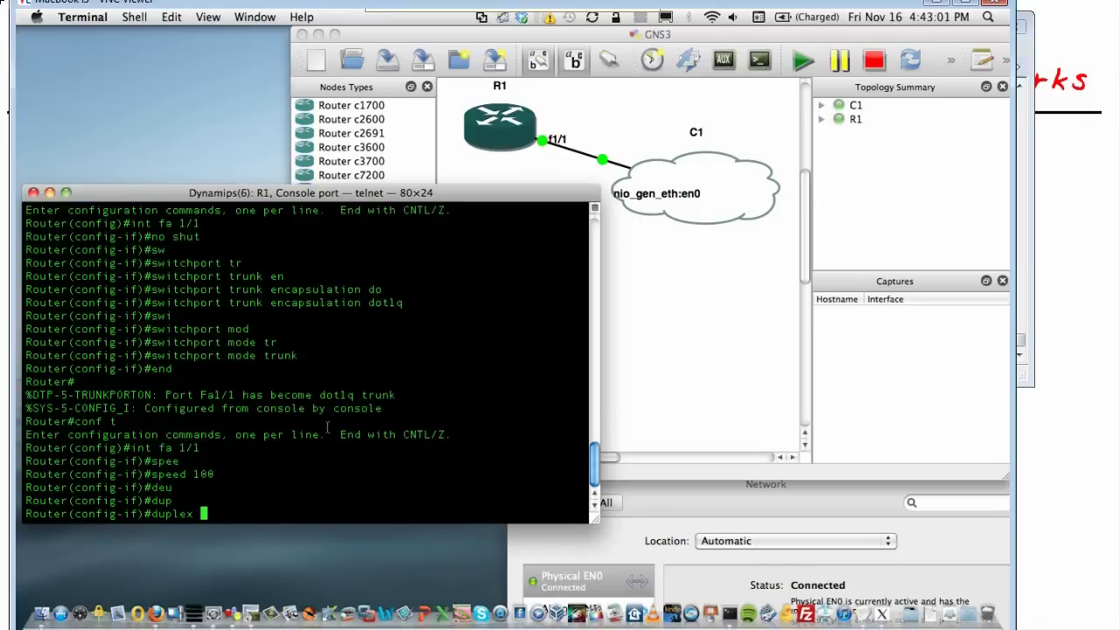
pyautogui.write('full')
pyautogui.press('Return')
pyautogui.write('edn')
pyautogui.press('Return')
pyautogui.press('Return')
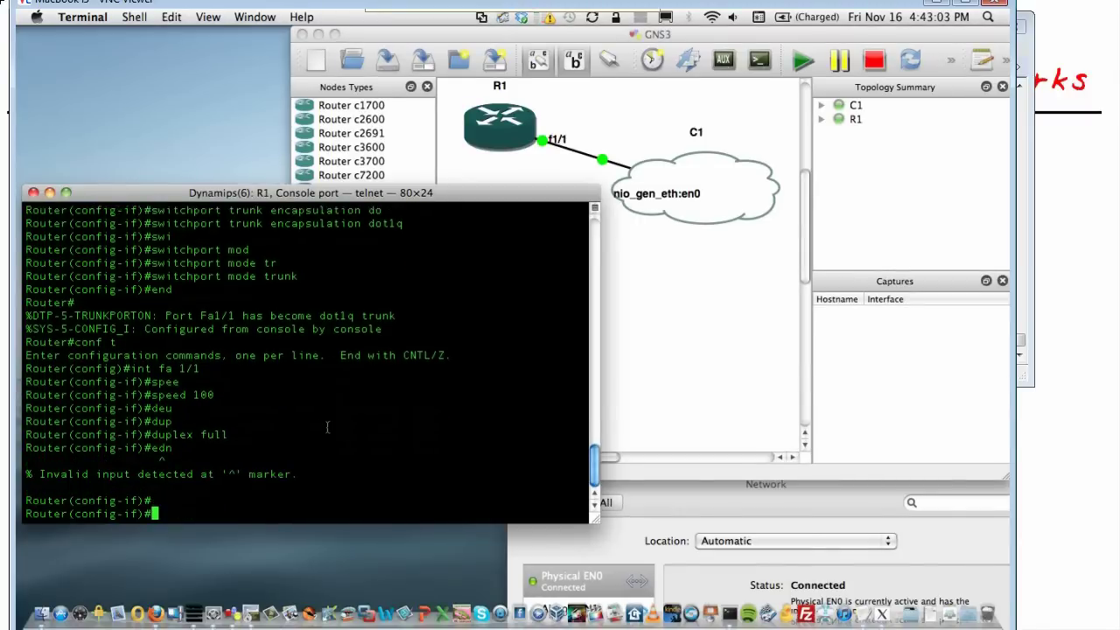
pyautogui.write('end')
pyautogui.press('Return')
pyautogui.press('Return')
pyautogui.press('Return')
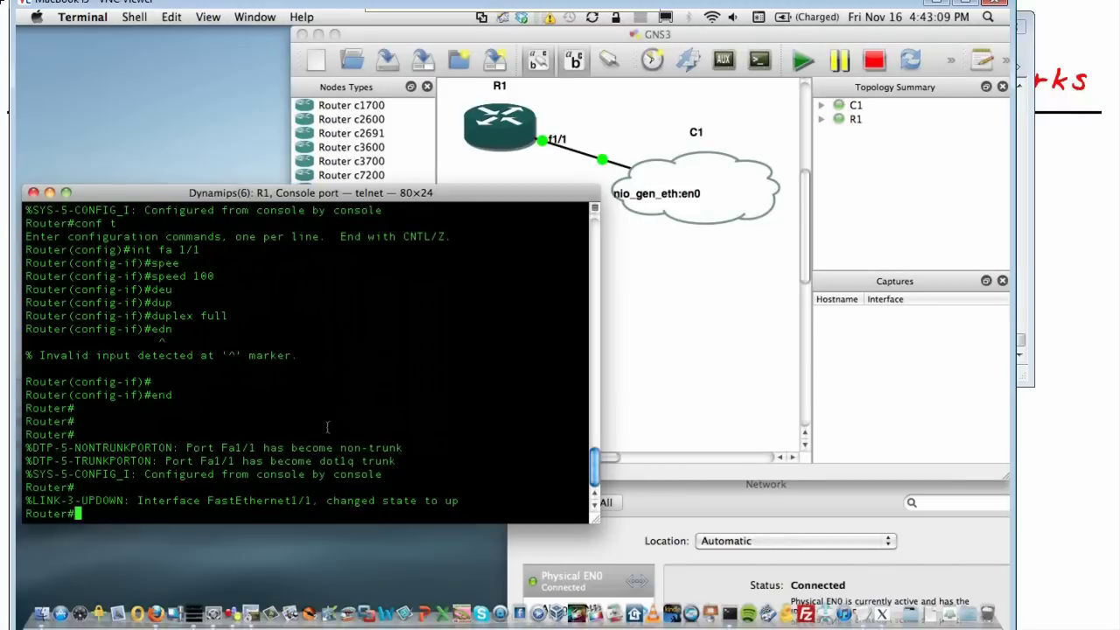
# - Run show interfaces trunk and mark encapsulation, native VLAN, allowed VLANs 1-4094 and forwarding none
pyautogui.press('Return')
pyautogui.press('Return')
pyautogui.press('Return')
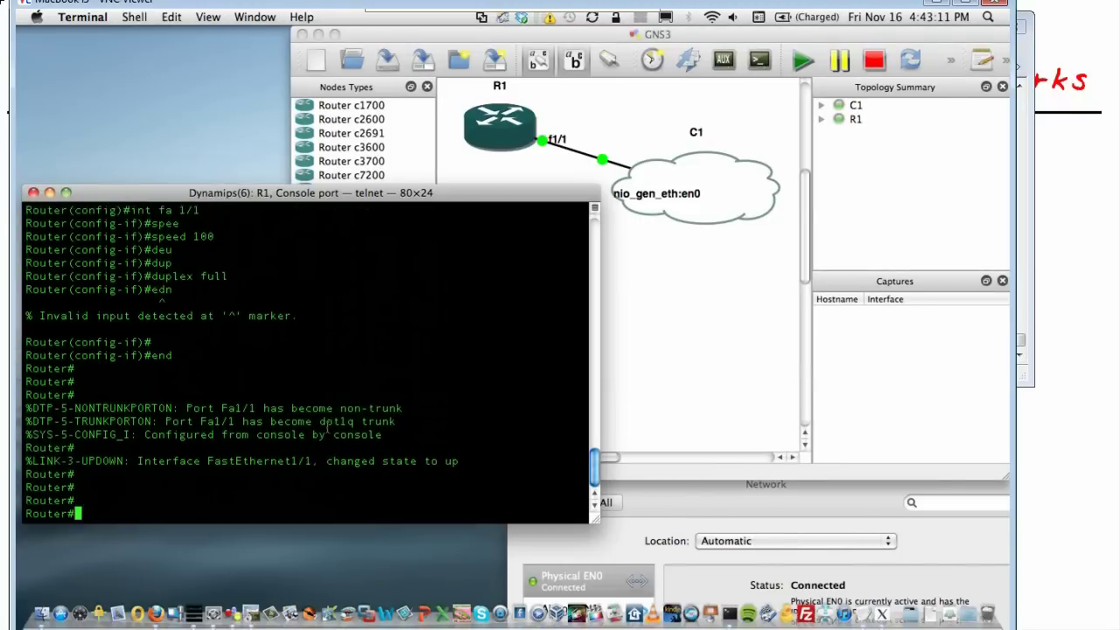
pyautogui.write('show int trun')
pyautogui.press('Tab')
pyautogui.press('Return')
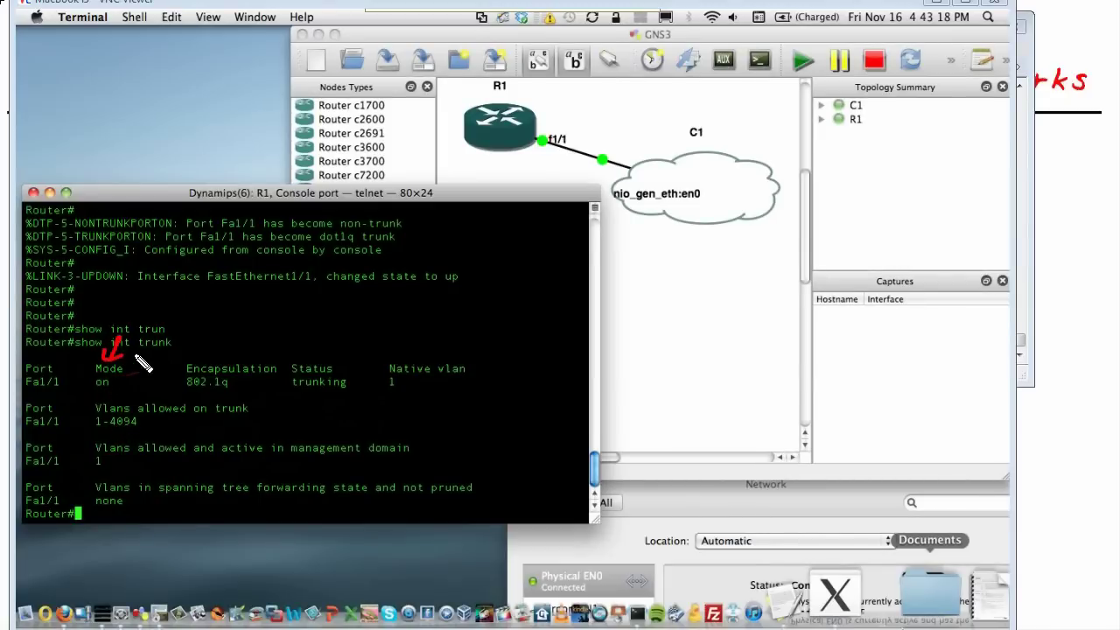
pyautogui.moveTo(206, 346); pyautogui.dragTo(222, 331)
pyautogui.moveTo(312, 344); pyautogui.dragTo(401, 319)
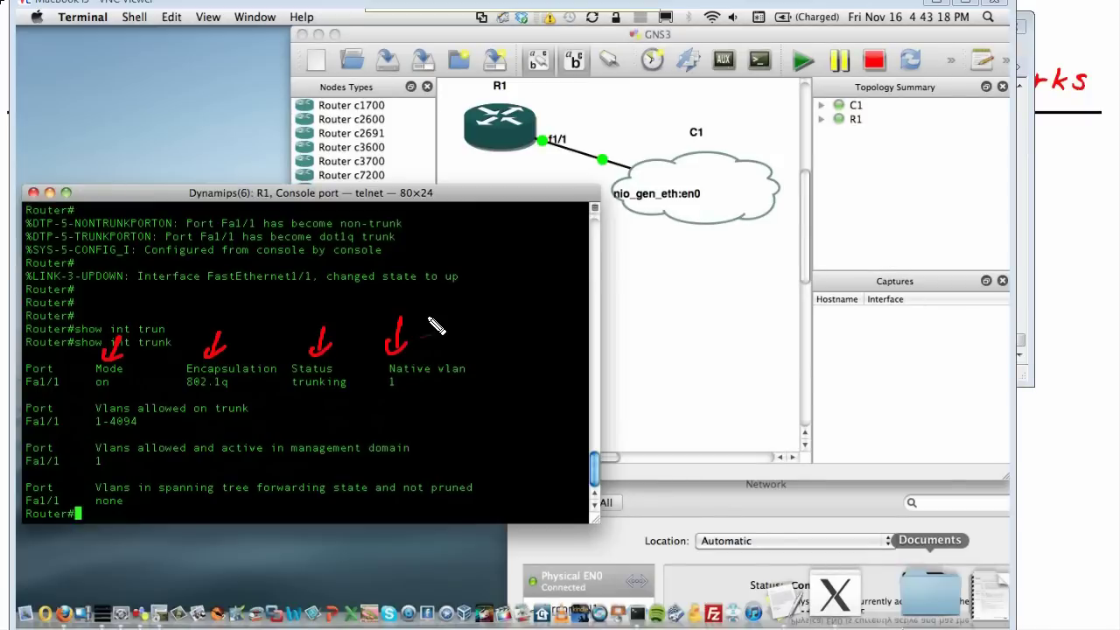
pyautogui.moveTo(229, 428)
pyautogui.mouseDown()
pyautogui.moveTo(175, 426)
pyautogui.moveTo(201, 432)
pyautogui.mouseUp()
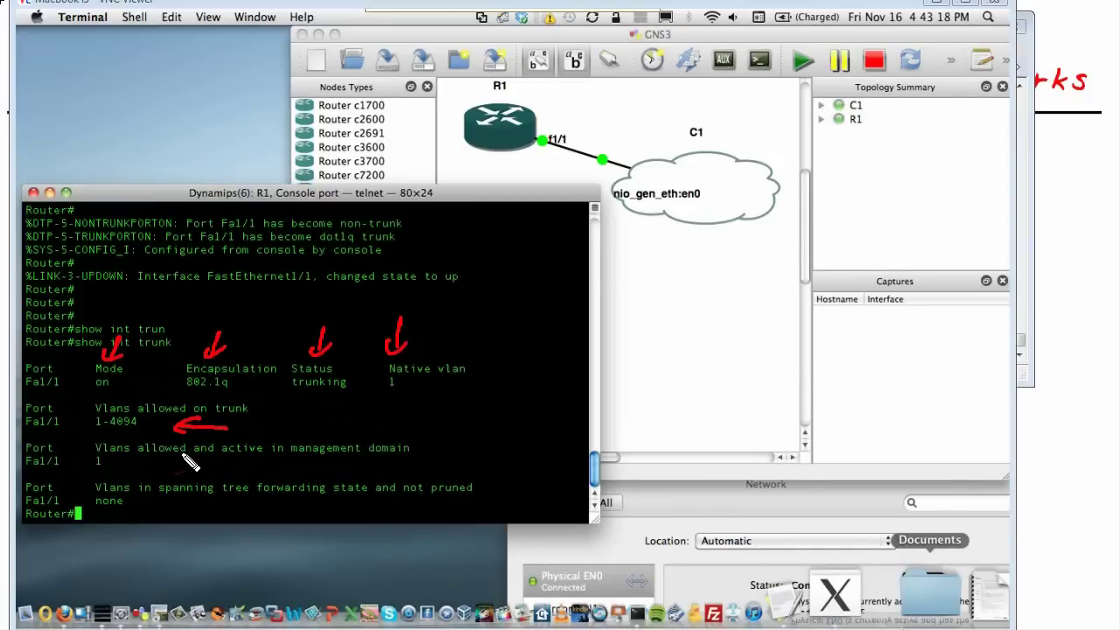
pyautogui.moveTo(157, 465); pyautogui.dragTo(116, 461)
pyautogui.moveTo(128, 453); pyautogui.dragTo(132, 471)
pyautogui.moveTo(122, 493); pyautogui.dragTo(127, 498)
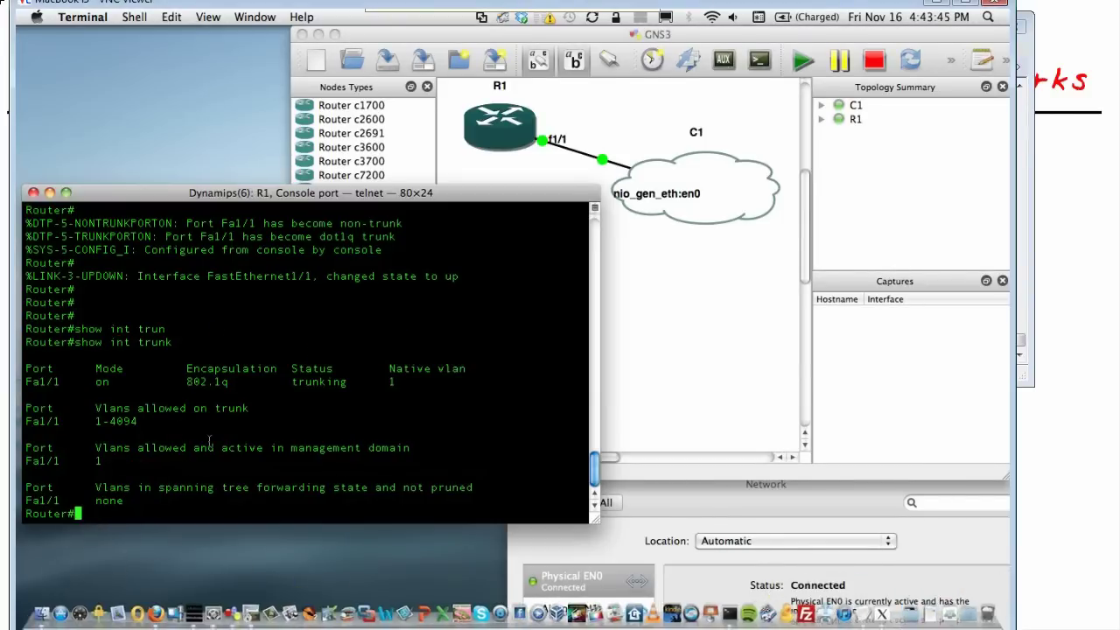
# - Rerun show interfaces trunk to confirm Fa1/1 now forwards VLAN 1
pyautogui.press('Up')
pyautogui.press('Return')
pyautogui.press('Return')
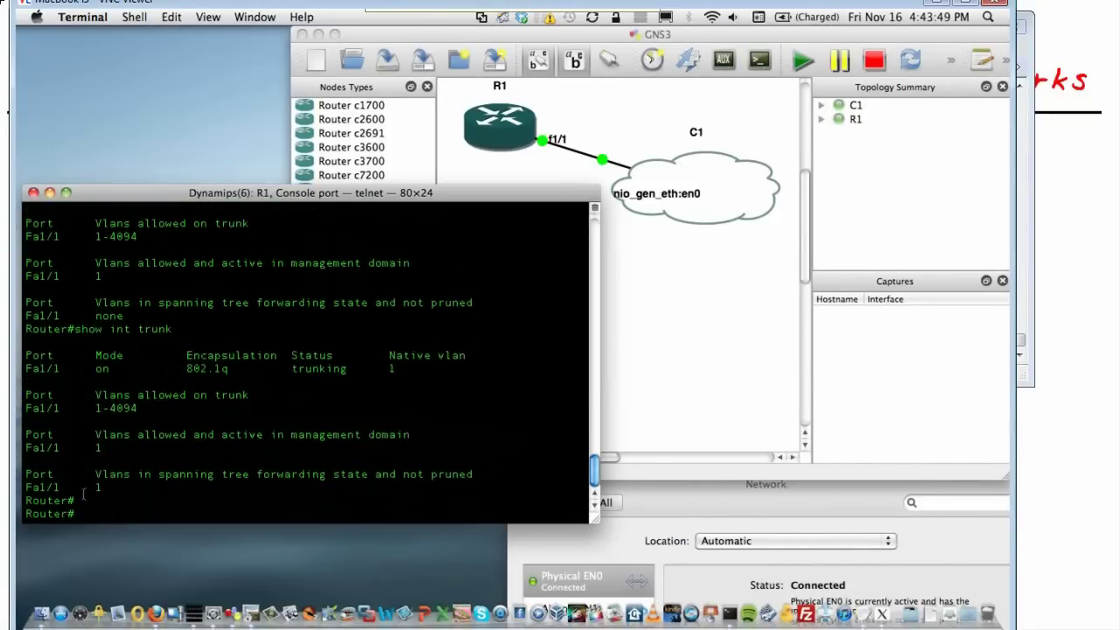
pyautogui.moveTo(84, 494)
pyautogui.mouseDown()
pyautogui.moveTo(84, 515)
pyautogui.moveTo(81, 486)
pyautogui.mouseUp()
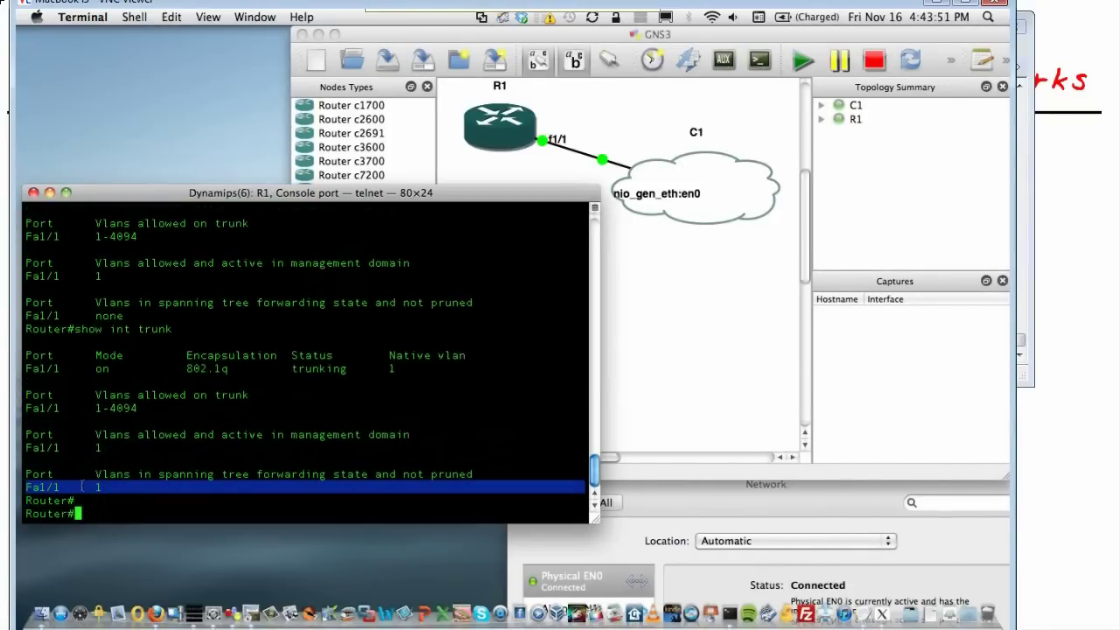
# - List SW1's CDP neighbors and mark the Router on Gig 0/3 facing Fas 1/1
pyautogui.hotkey('alt', 'Tab')
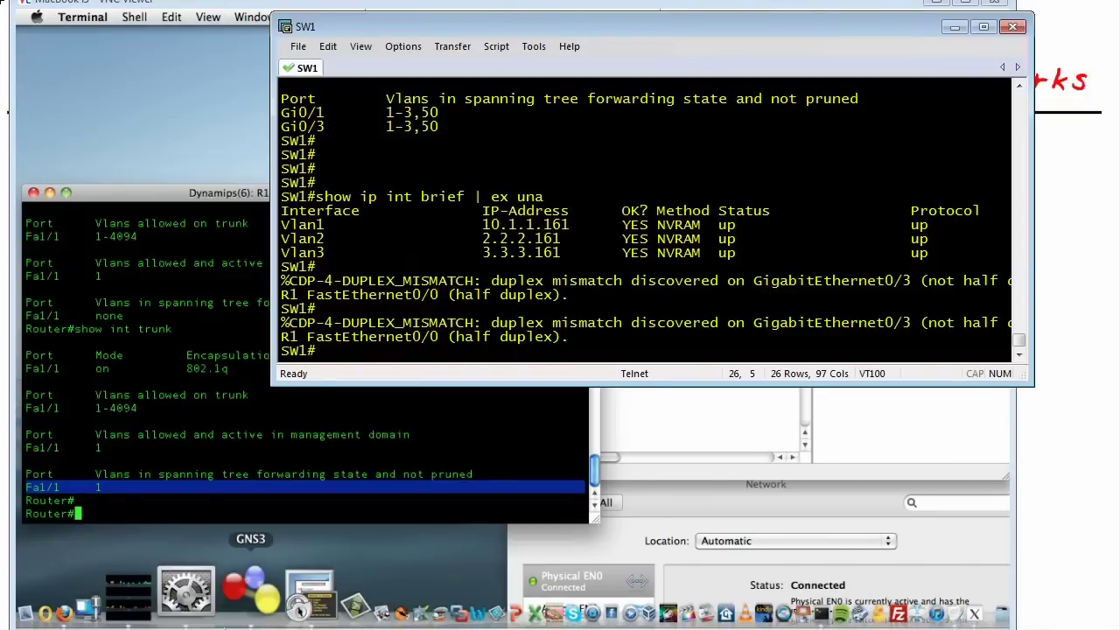
pyautogui.press('Return')
pyautogui.press('Return')
pyautogui.press('Return')
pyautogui.press('Return')
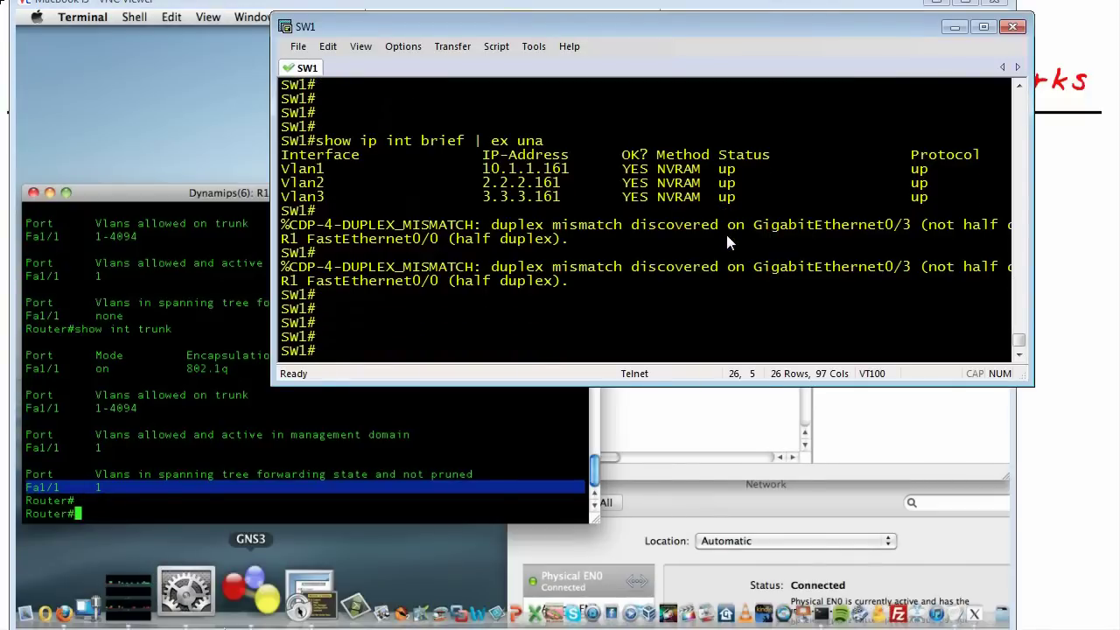
pyautogui.write('show cdp ne')
pyautogui.press('Tab')
pyautogui.press('Return')
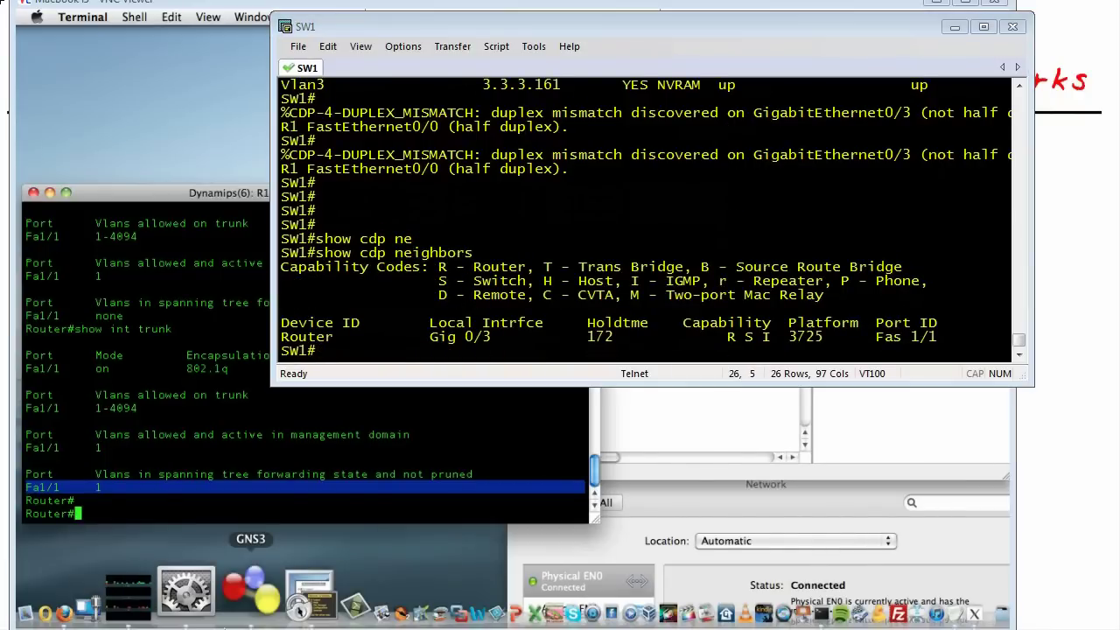
pyautogui.moveTo(909, 352)
pyautogui.mouseDown()
pyautogui.moveTo(870, 330)
pyautogui.moveTo(923, 350)
pyautogui.mouseUp()
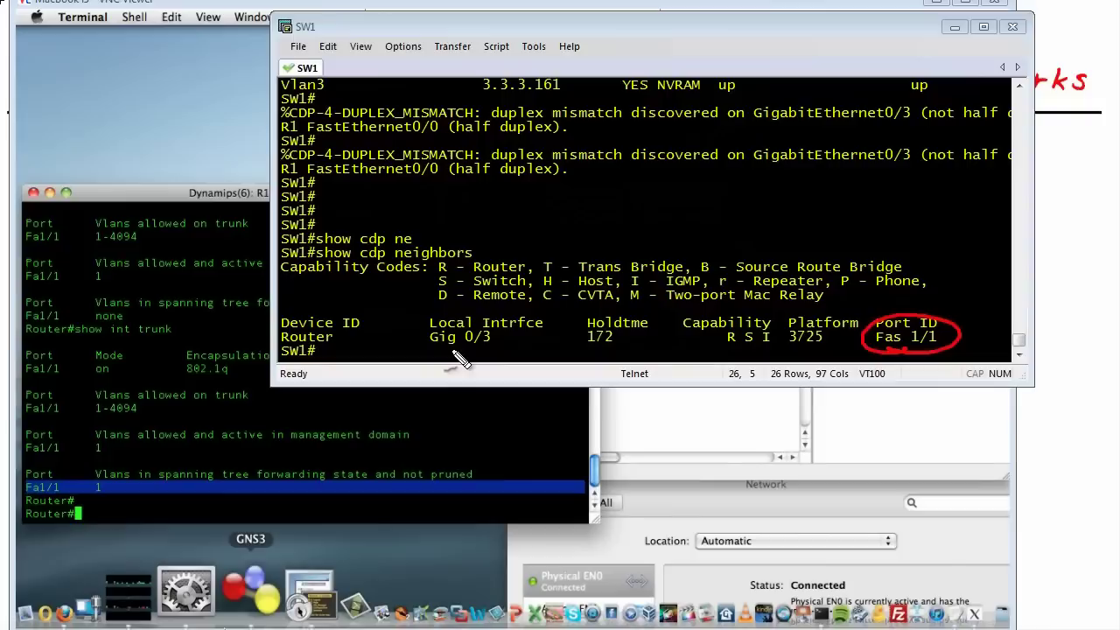
pyautogui.moveTo(481, 308)
pyautogui.mouseDown()
pyautogui.moveTo(431, 343)
pyautogui.moveTo(485, 342)
pyautogui.mouseUp()
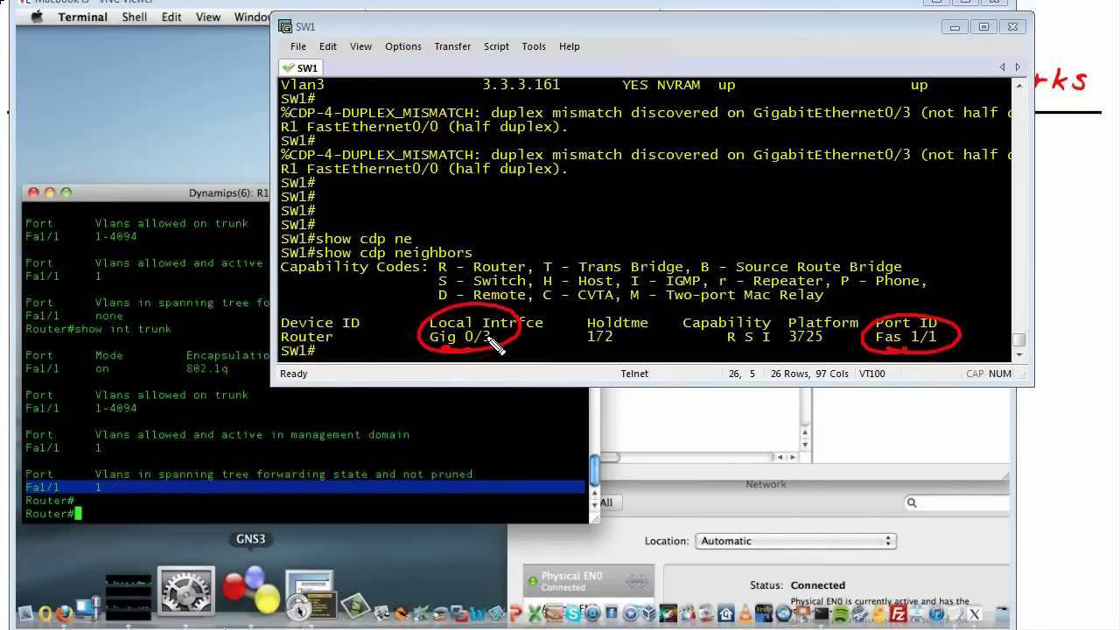
pyautogui.moveTo(374, 311); pyautogui.dragTo(337, 335)
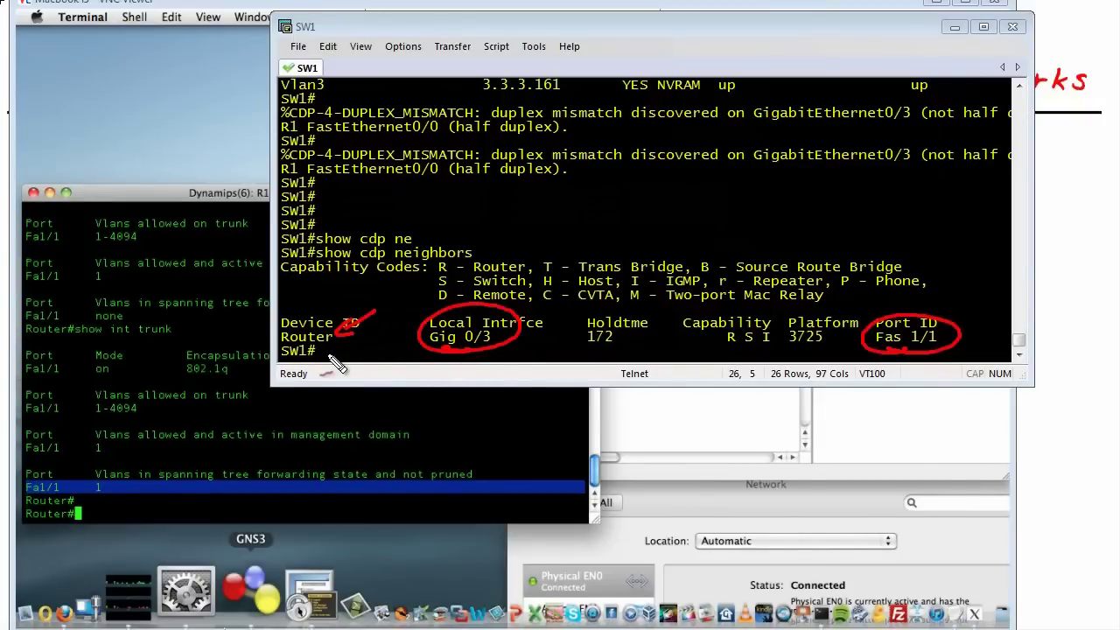
pyautogui.moveTo(59, 500)
pyautogui.mouseDown()
pyautogui.moveTo(20, 518)
pyautogui.moveTo(48, 542)
pyautogui.mouseUp()
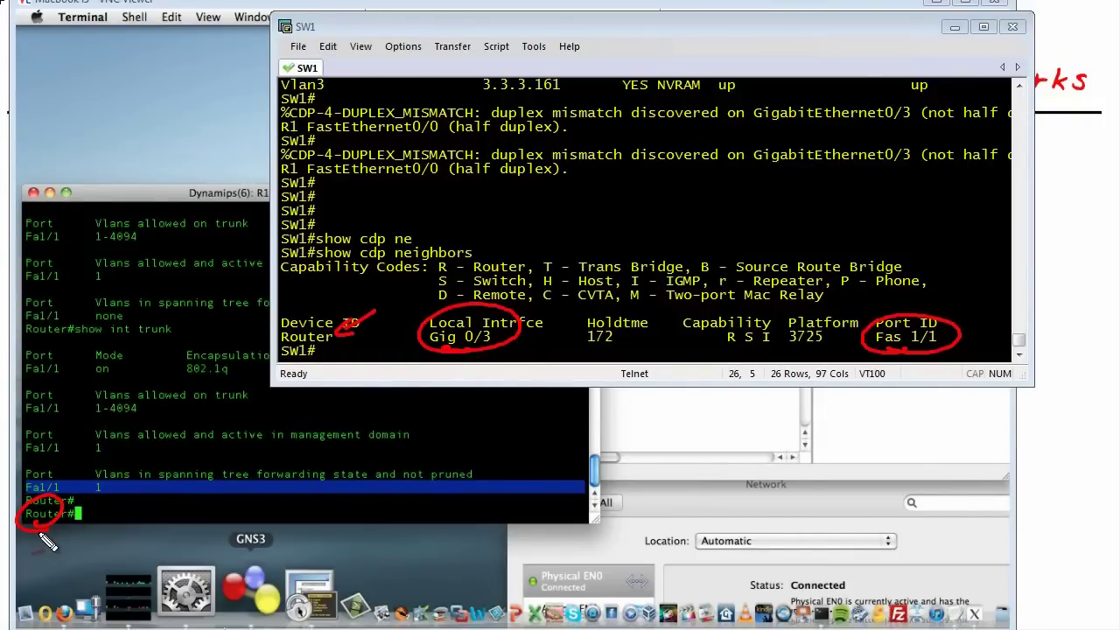
pyautogui.press('e')
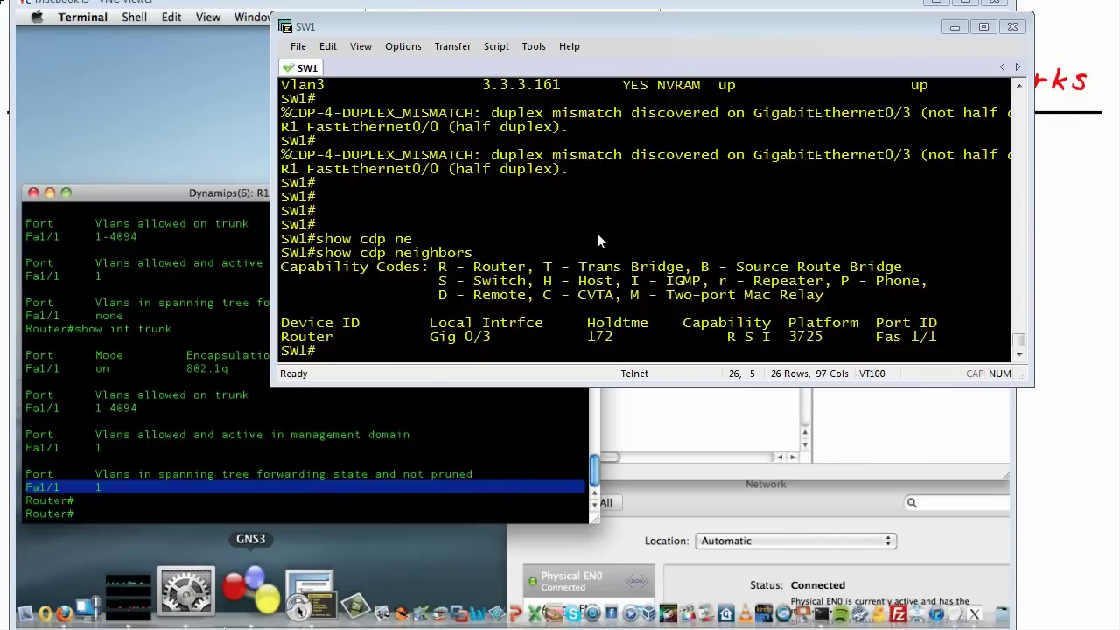
# - Show Gig 0/3's running configuration and mark its dot1q trunk, speed and duplex lines
pyautogui.click(596, 229)
pyautogui.press('Return')
pyautogui.press('Return')
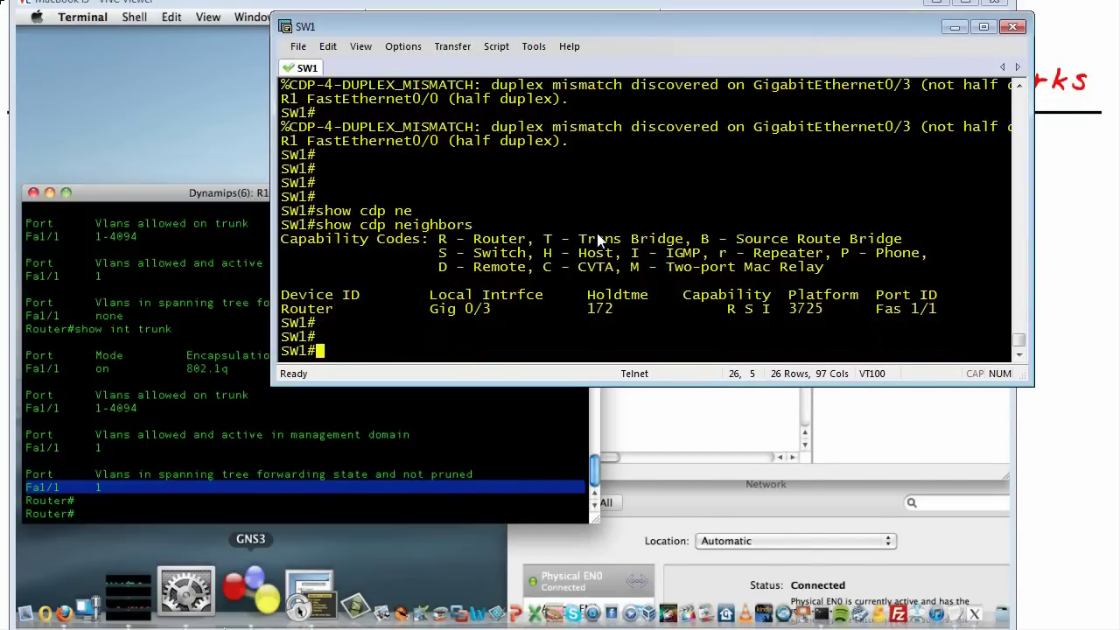
pyautogui.write('show run int')
pyautogui.press('BackSpace')
pyautogui.press('BackSpace')
pyautogui.press('BackSpace')
pyautogui.write('run int ')
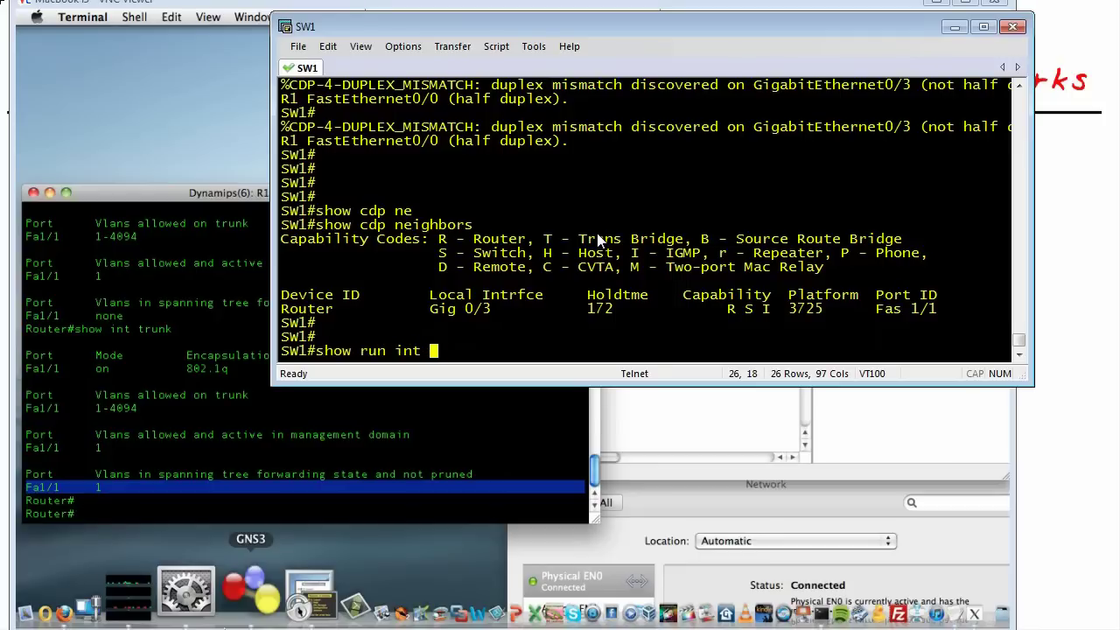
pyautogui.write('g 0/3')
pyautogui.press('Return')
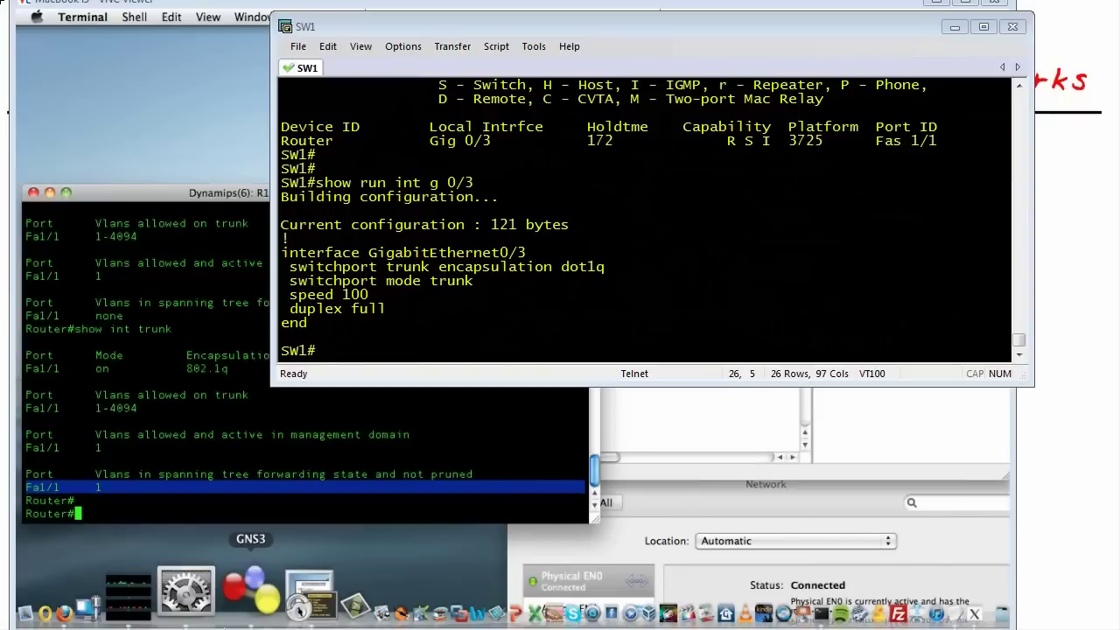
pyautogui.moveTo(386, 286)
pyautogui.mouseDown()
pyautogui.moveTo(420, 285)
pyautogui.moveTo(396, 305)
pyautogui.mouseUp()
pyautogui.moveTo(491, 284); pyautogui.dragTo(516, 283)
pyautogui.moveTo(652, 265); pyautogui.dragTo(625, 266)
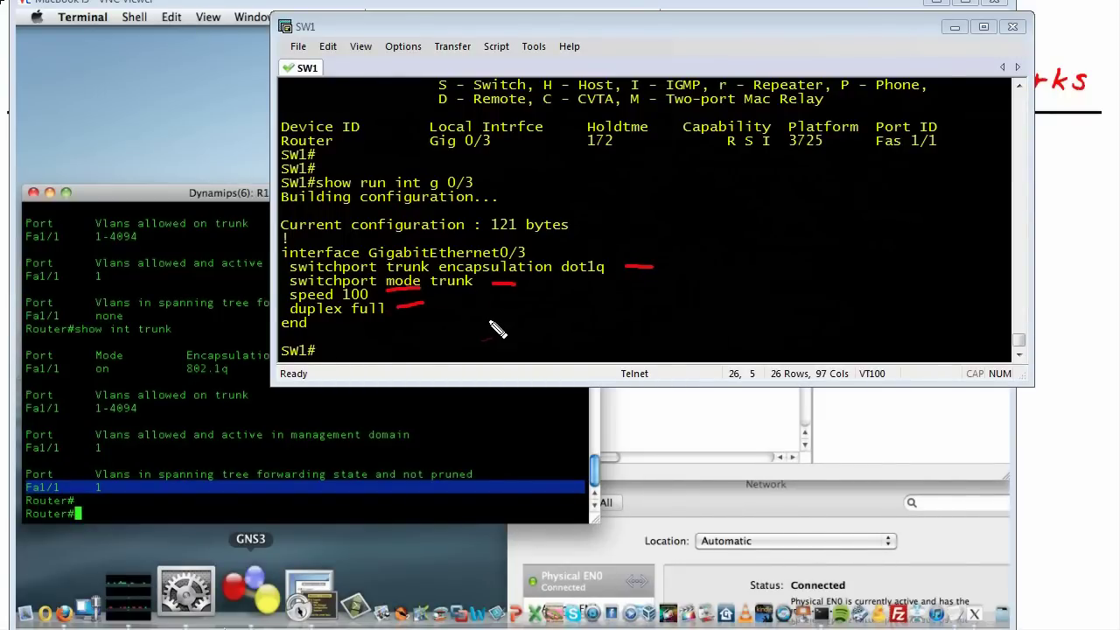
pyautogui.press('Escape')
# - Begin entering show vtp status in the switch session
pyautogui.click(534, 310)
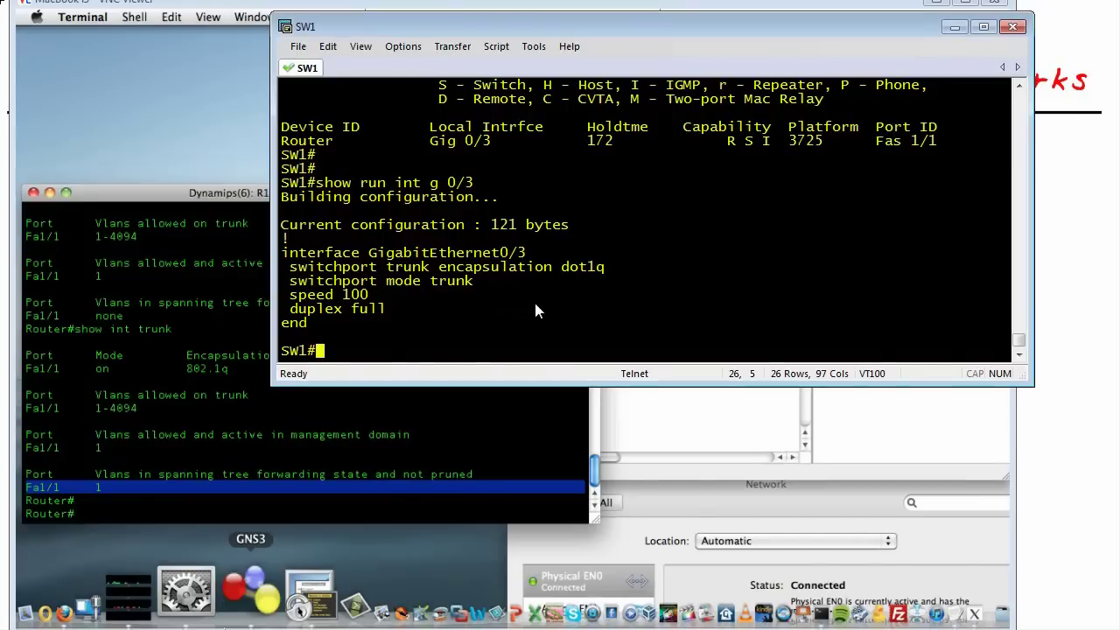
pyautogui.press('Return')
pyautogui.press('Return')
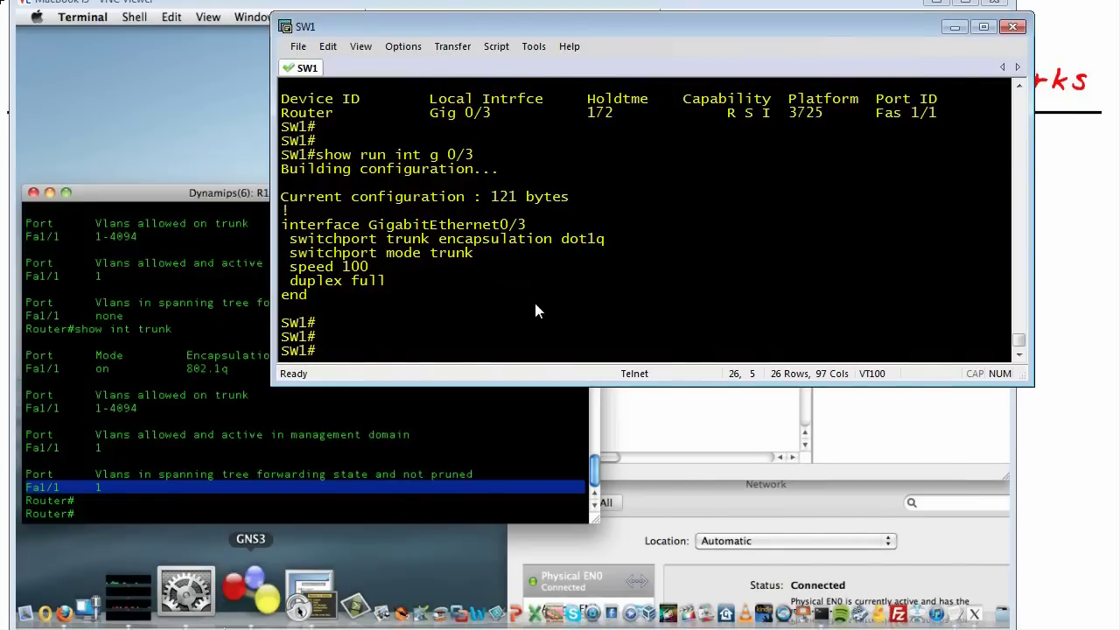
pyautogui.write('show vtp s')
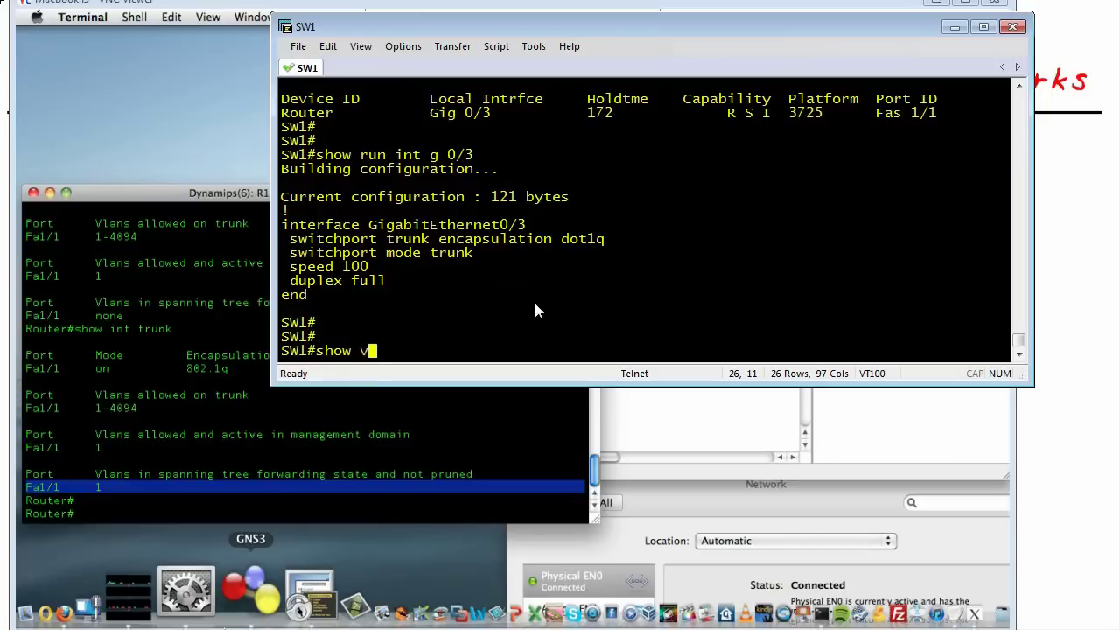
# - Run show vtp status on SW1
pyautogui.press('BackSpace')
pyautogui.write('p status')
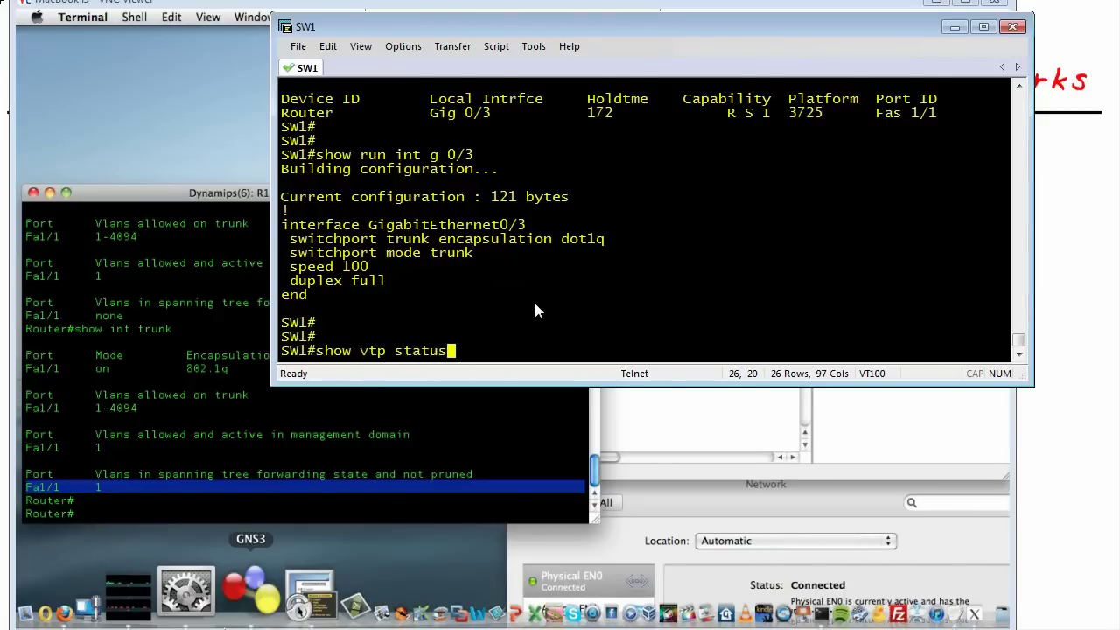
pyautogui.press('Return')
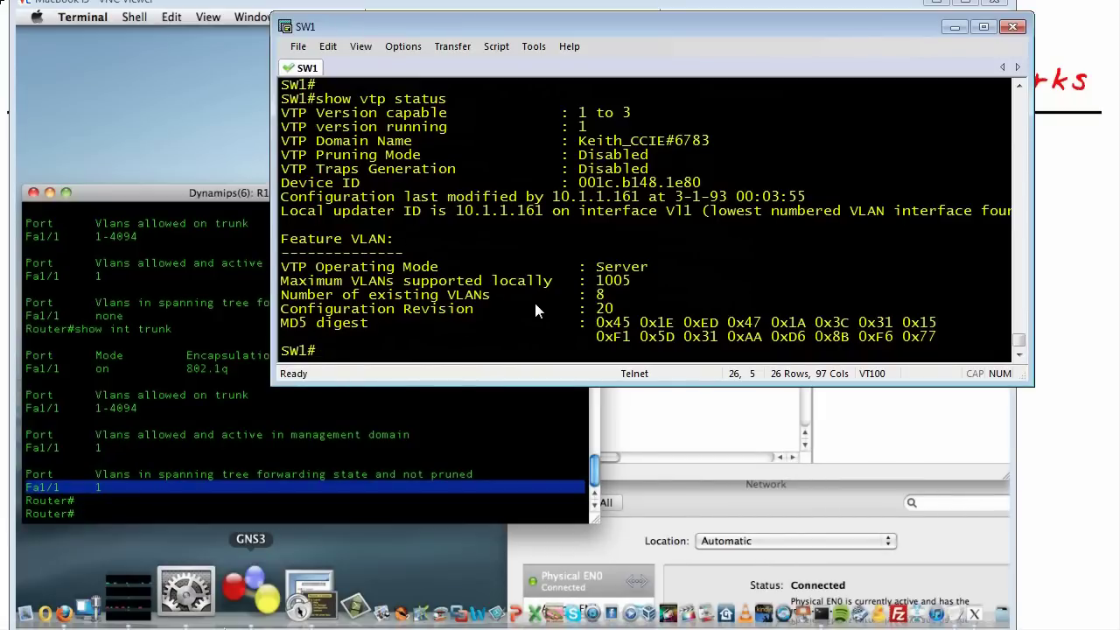
# - List SW1's VLANs with show vlan brief, then return to R1's GNS3 console
pyautogui.press('Return')
pyautogui.press('Return')
pyautogui.write('show vlan brief')
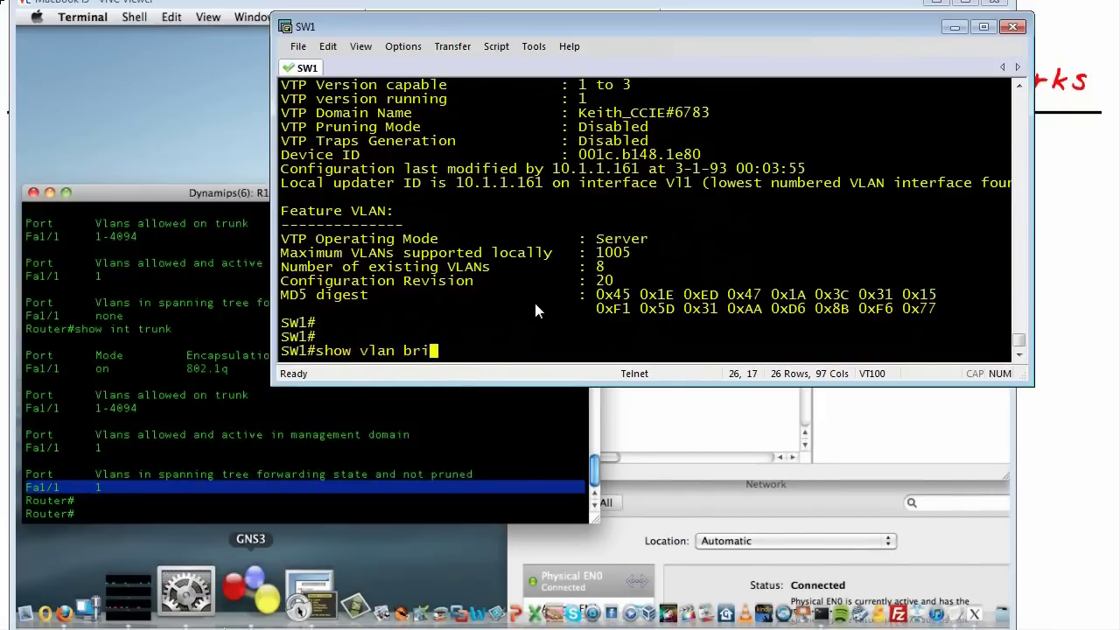
pyautogui.press('Return')
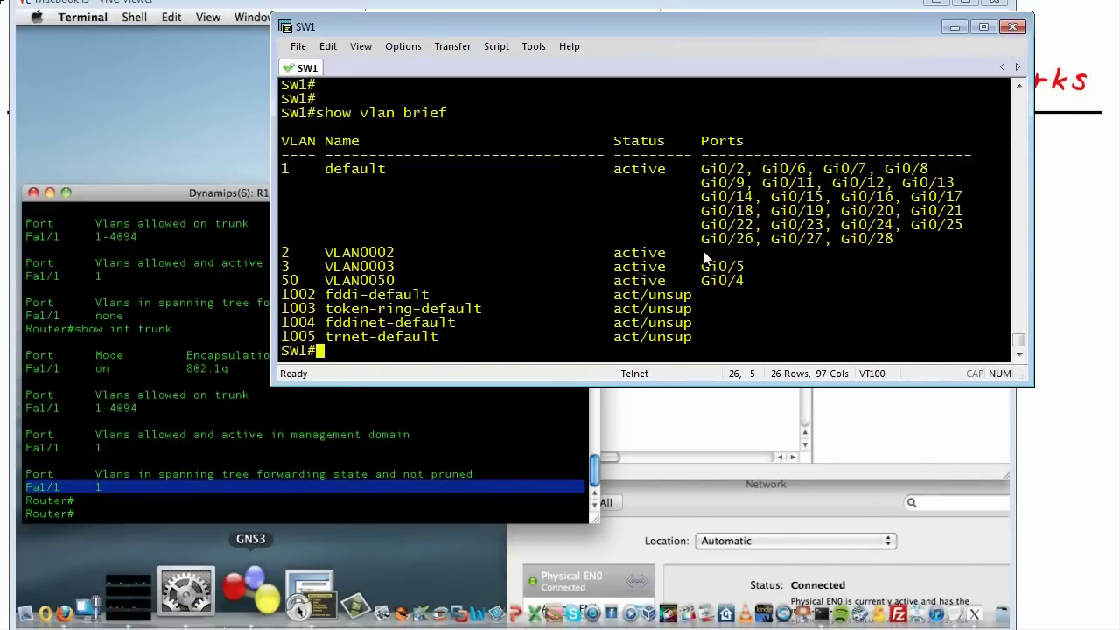
pyautogui.click(105, 395)
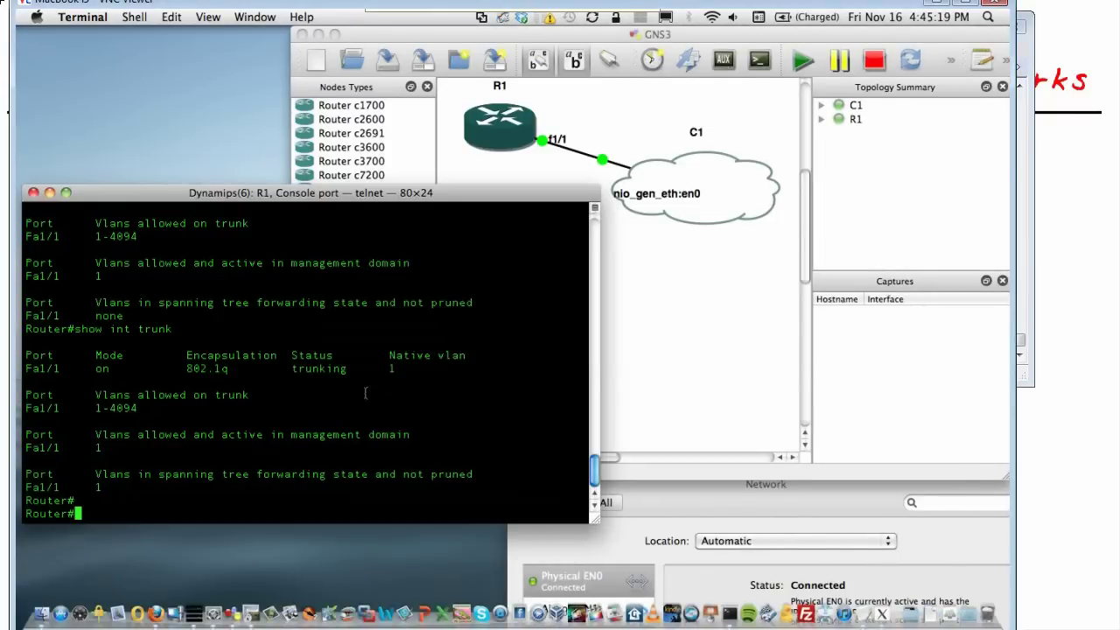
# - Run show vtp status on R1, showing no VTP domain name
pyautogui.press('Return')
pyautogui.write('show vtp ')
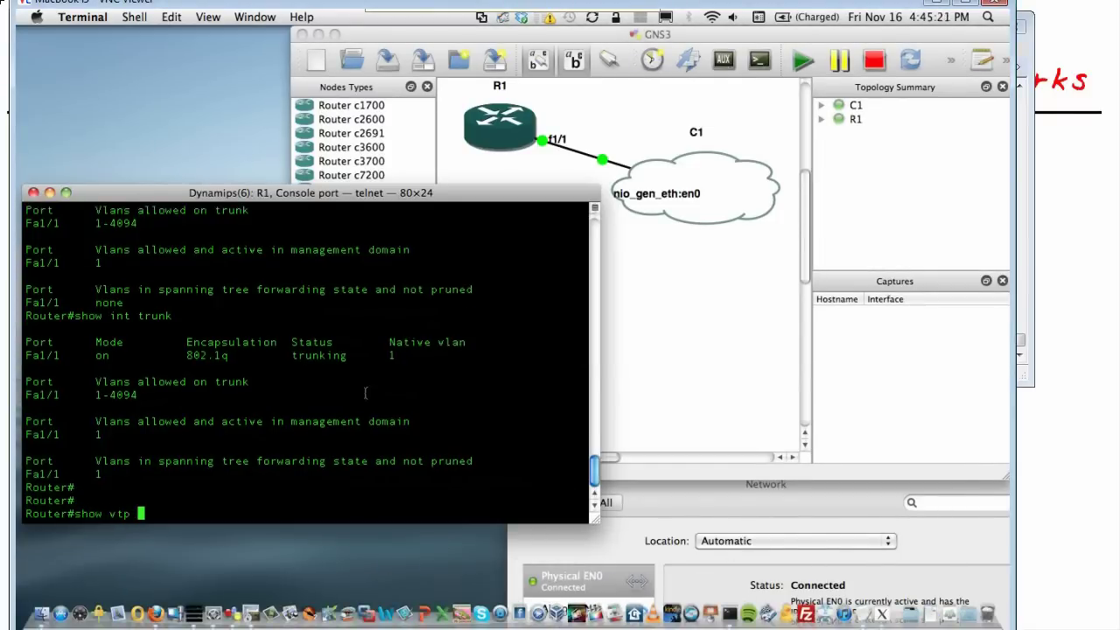
pyautogui.write('status')
pyautogui.press('Return')
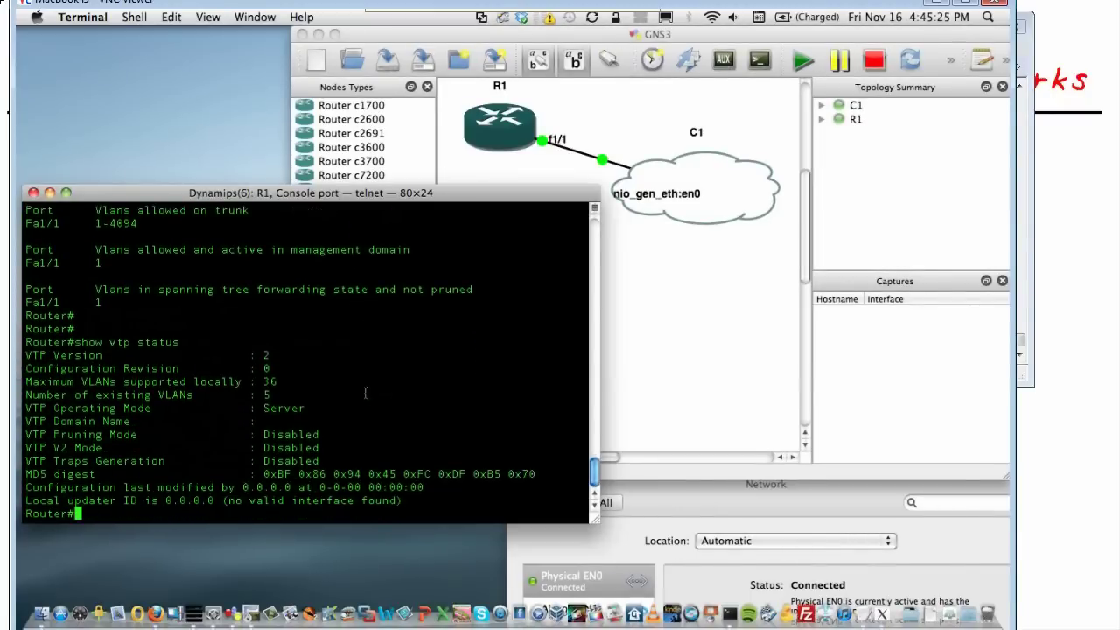
# - List R1's VLANs with show vlan-switch, showing only the default VLANs
pyautogui.press('Return')
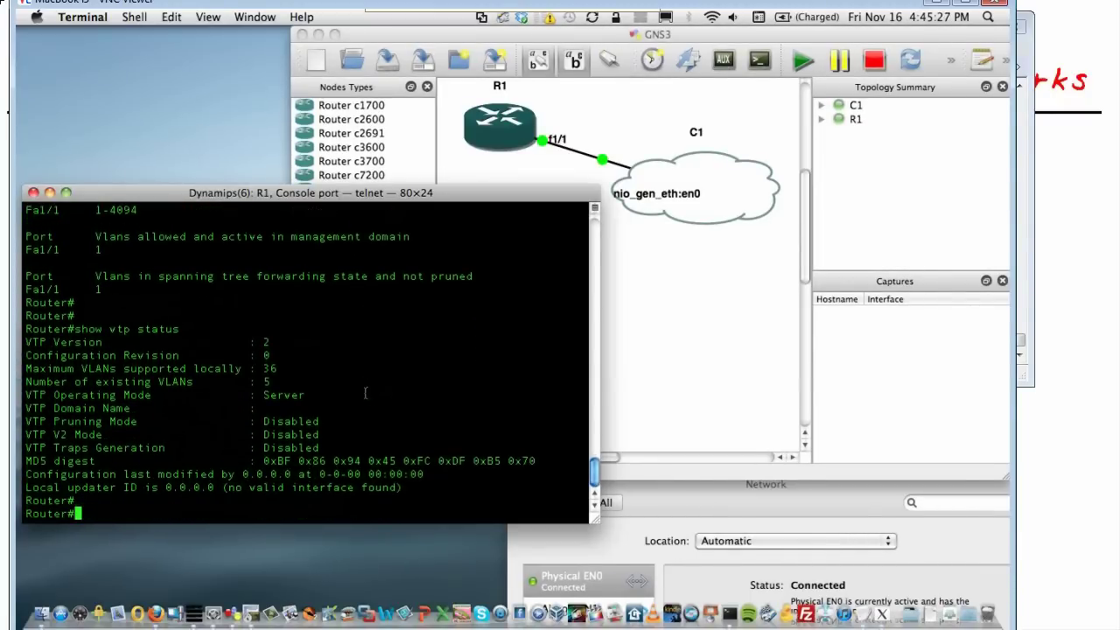
pyautogui.write('show vlan')
pyautogui.press('BackSpace')
pyautogui.write('-sw')
pyautogui.press('Tab')
pyautogui.press('Return')
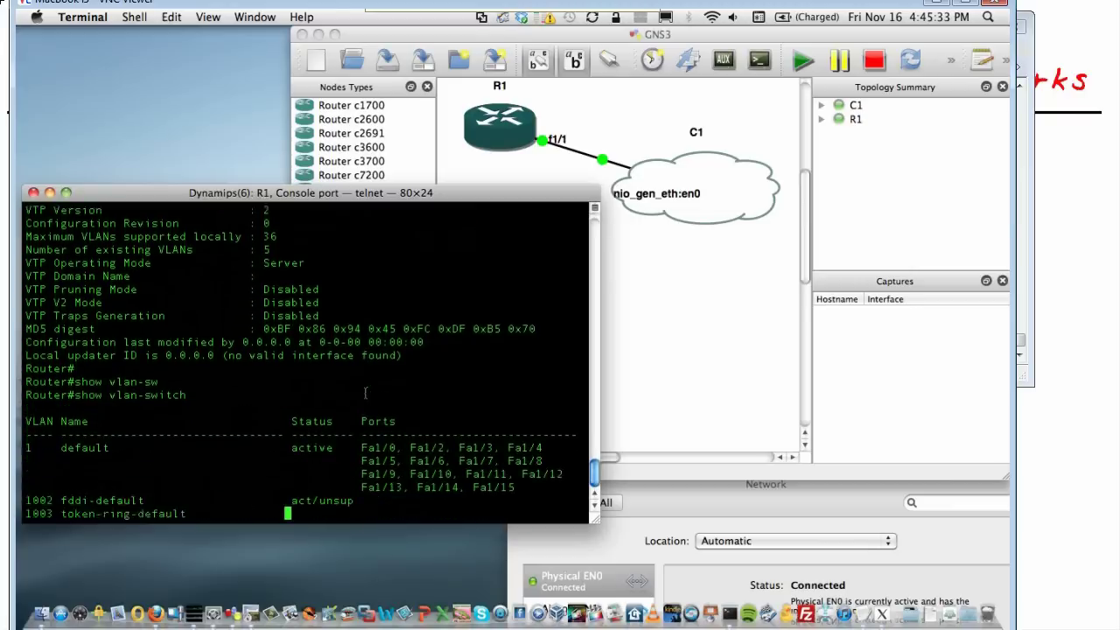
pyautogui.press('Return')
pyautogui.press('Return')
pyautogui.press('Return')
pyautogui.press('Return')
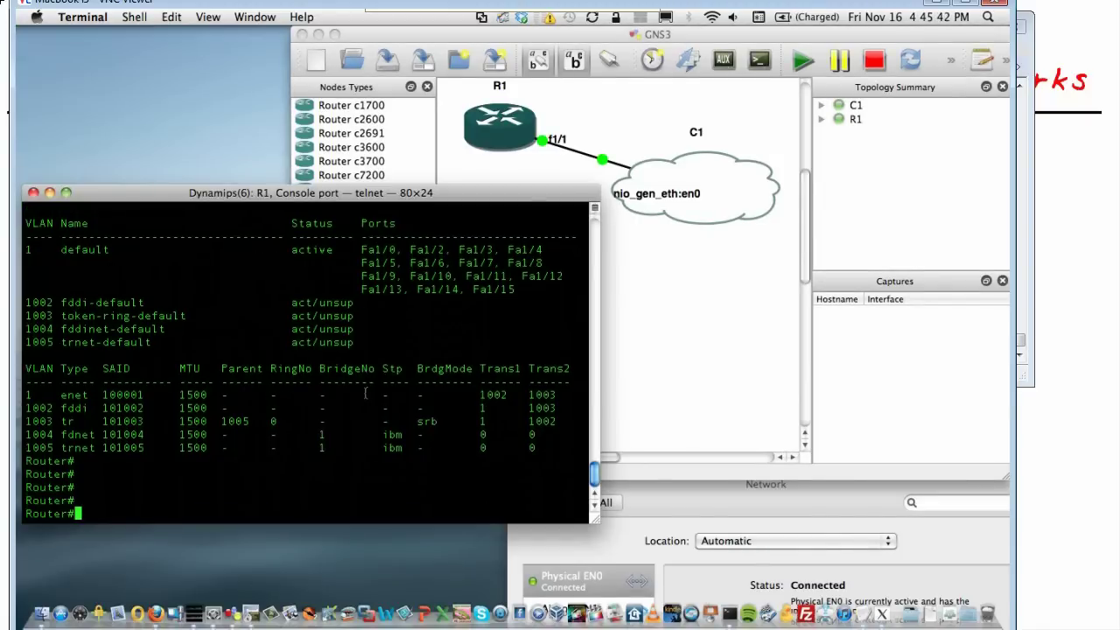
pyautogui.press('Return')
pyautogui.press('Return')
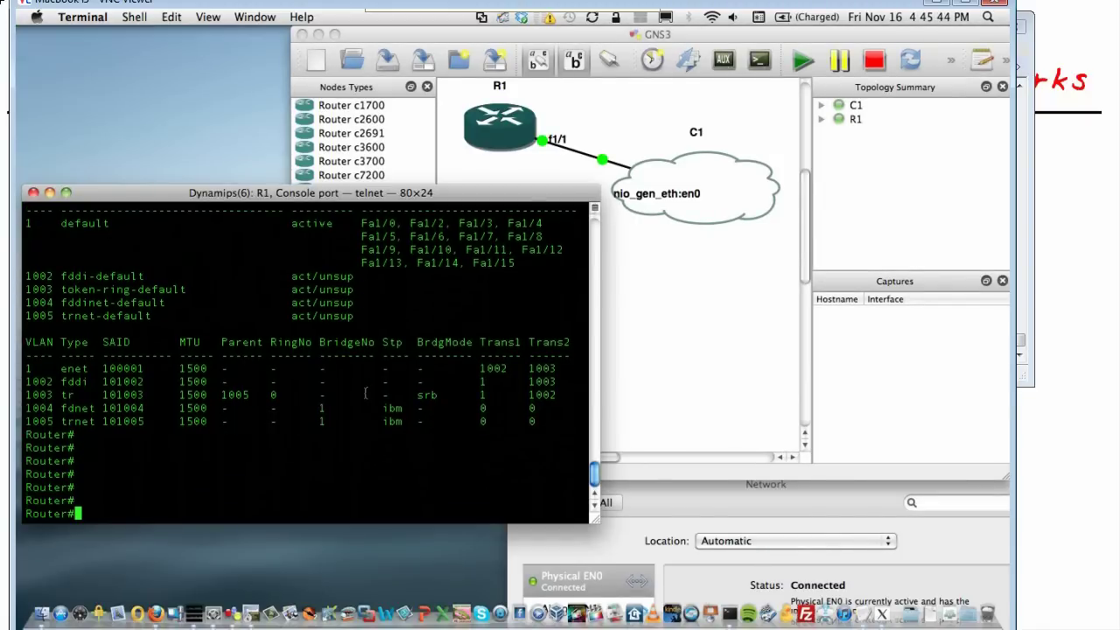
pyautogui.write('show vlan-s')
pyautogui.press('Tab')
pyautogui.press('Return')
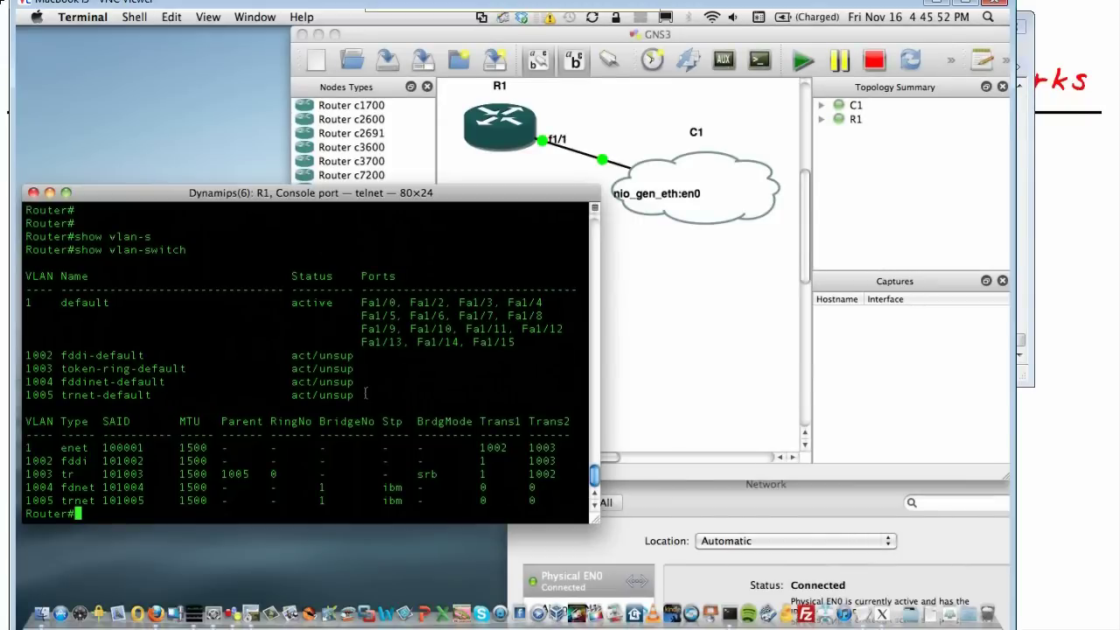
# - Recheck R1's VTP status and enter show int status for Fa1/1 trunking at 100 full
pyautogui.press('Return')
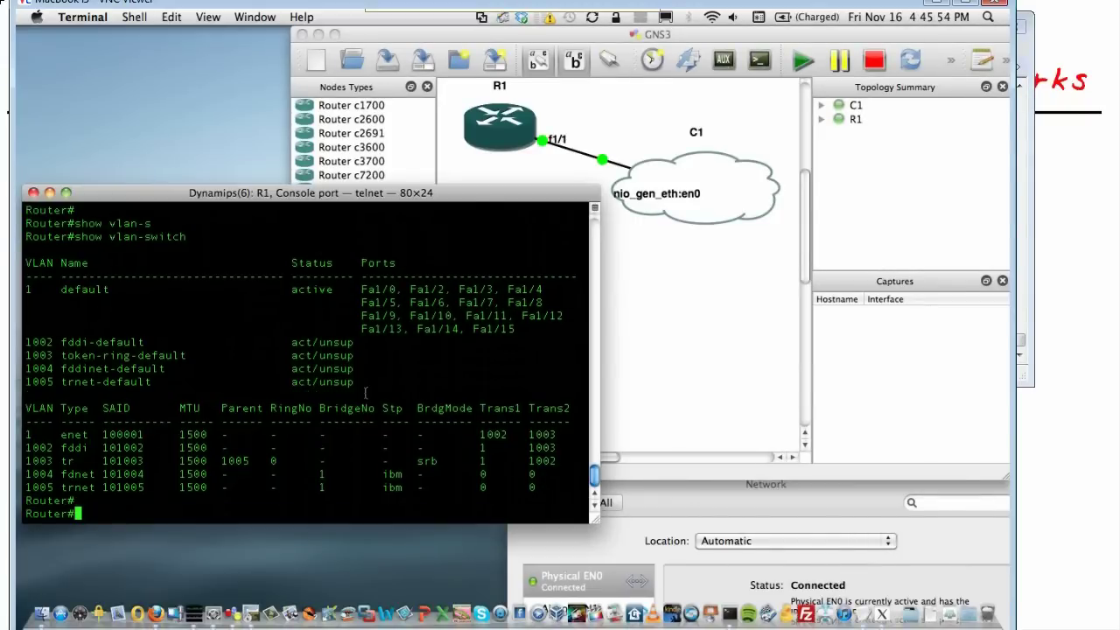
pyautogui.write('show vtp status')
pyautogui.press('Return')
pyautogui.press('Return')
pyautogui.press('Return')
pyautogui.press('Return')
pyautogui.press('Return')
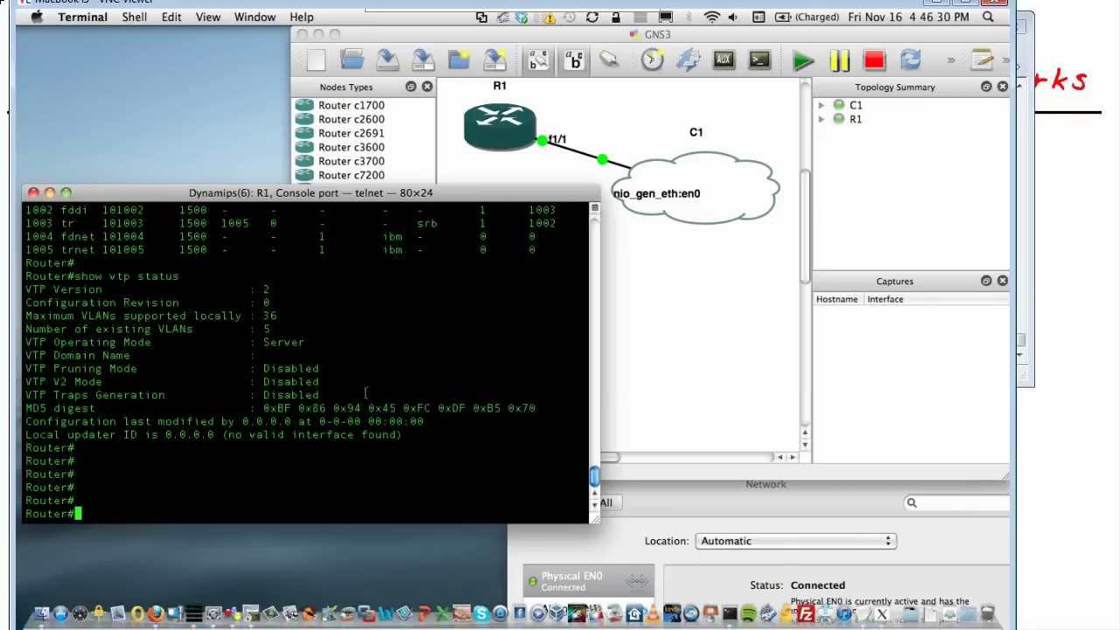
pyautogui.write('show int status')
# - List R1's VLANs with 'show vlan-switch', now including VLANs 2, 3 and 50
pyautogui.press('Return')
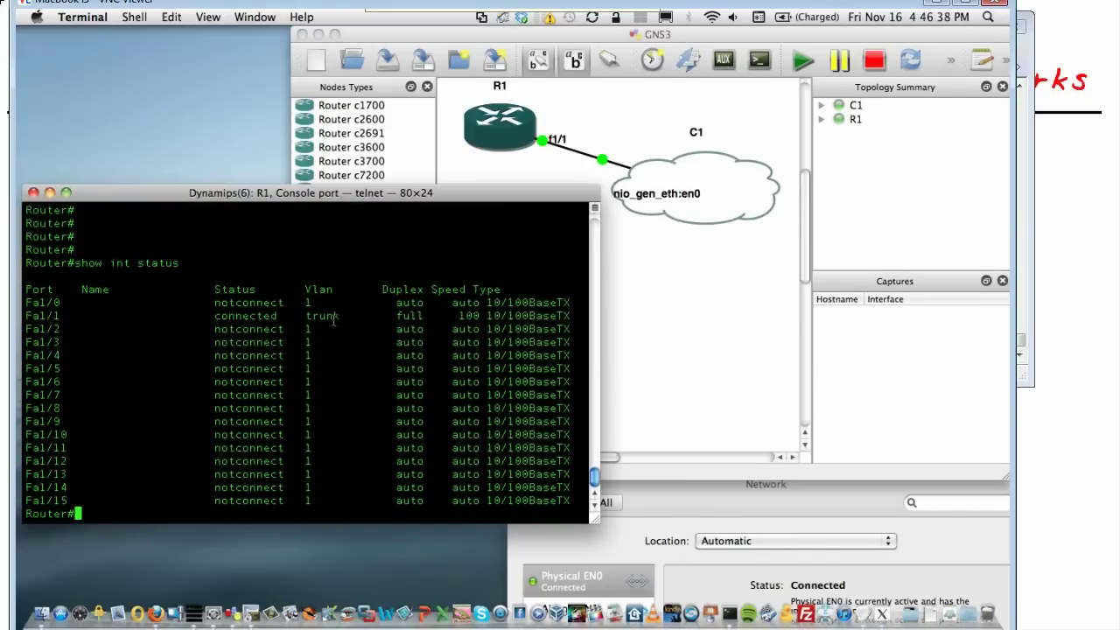
pyautogui.press('Return')
pyautogui.write('show vlan-switch')
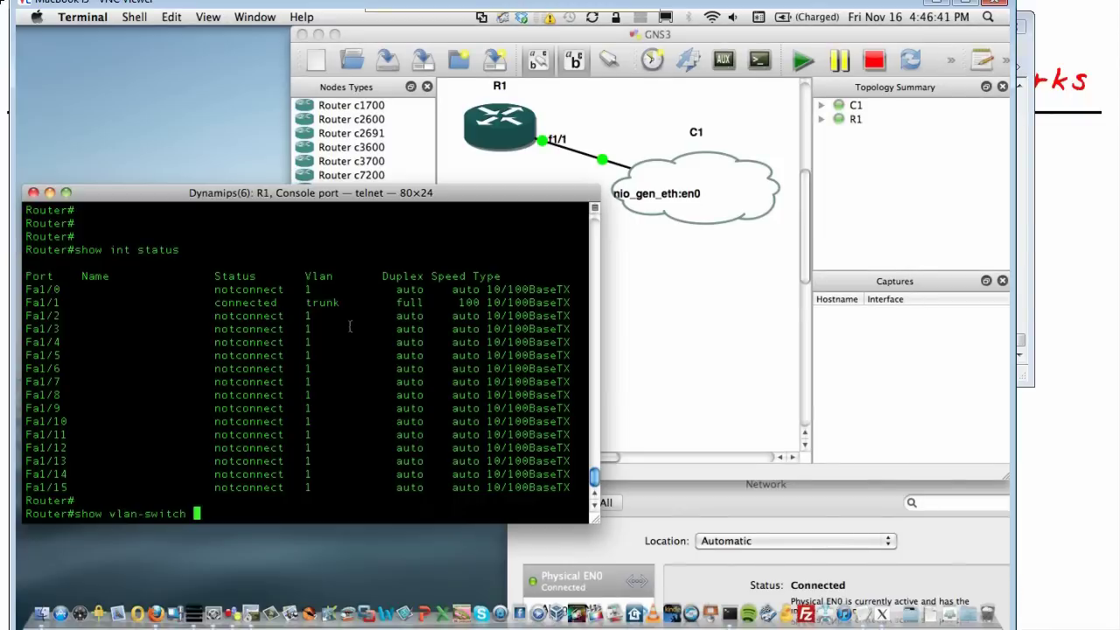
pyautogui.press('Return')
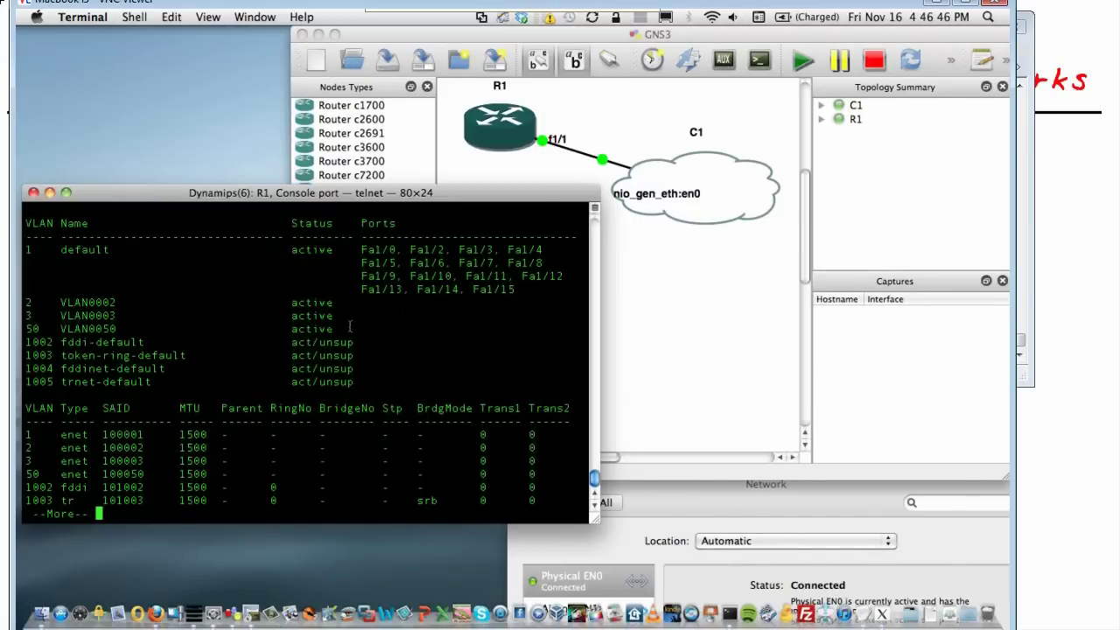
pyautogui.press('q')
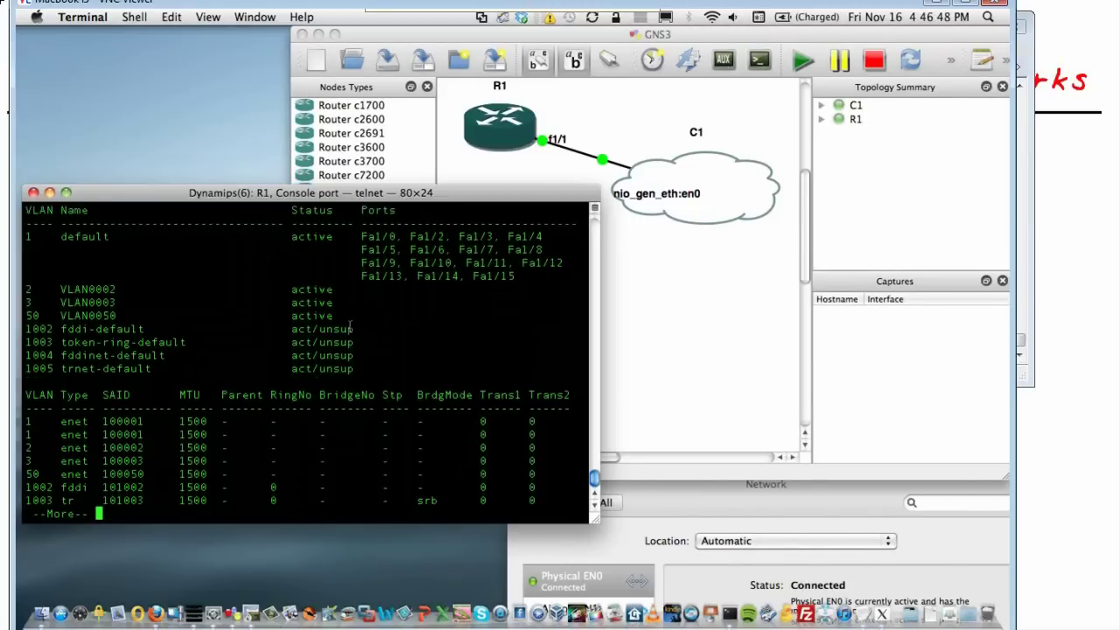
# - Rerun 'show vtp status' to show revision 20, and highlight the VTP domain name
pyautogui.press('Up')
pyautogui.press('Up')
pyautogui.press('Return')
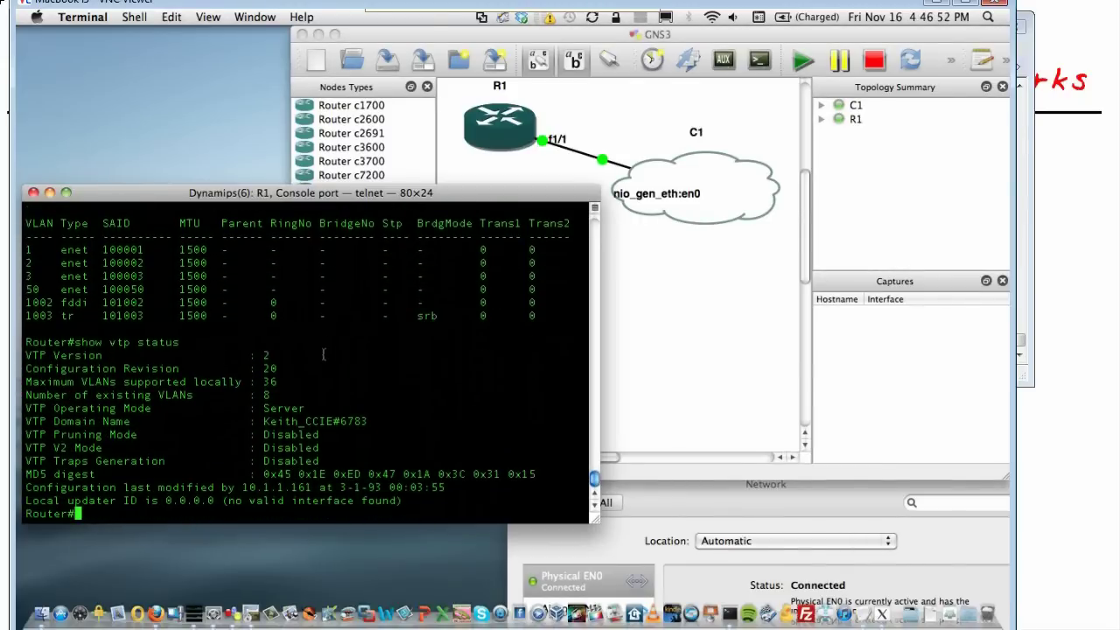
pyautogui.moveTo(372, 421); pyautogui.dragTo(248, 422)
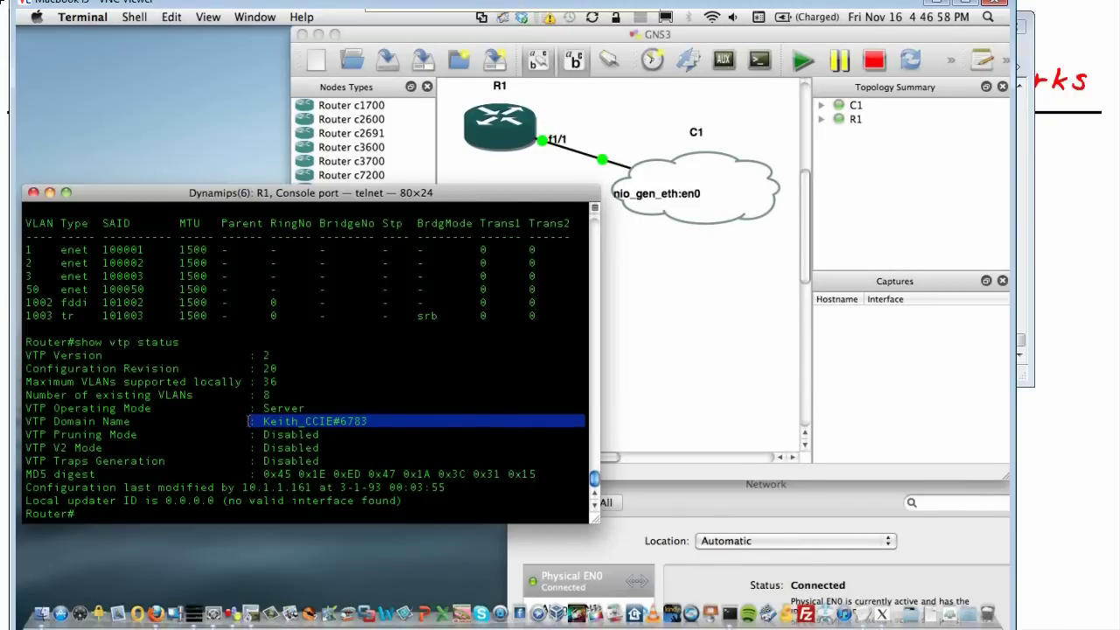
pyautogui.press('Return')
pyautogui.press('Return')
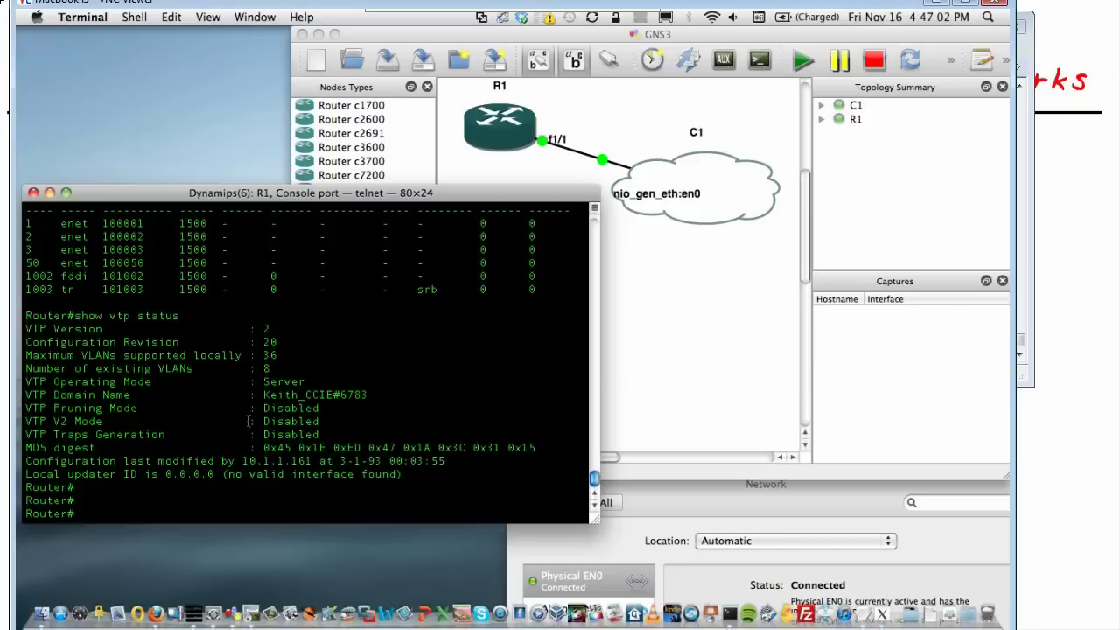
# - Assign 3.3.3.1 255.255.255.0 to R1's interface VLAN 3, then exit configuration mode
pyautogui.write('conf t')
pyautogui.press('Return')
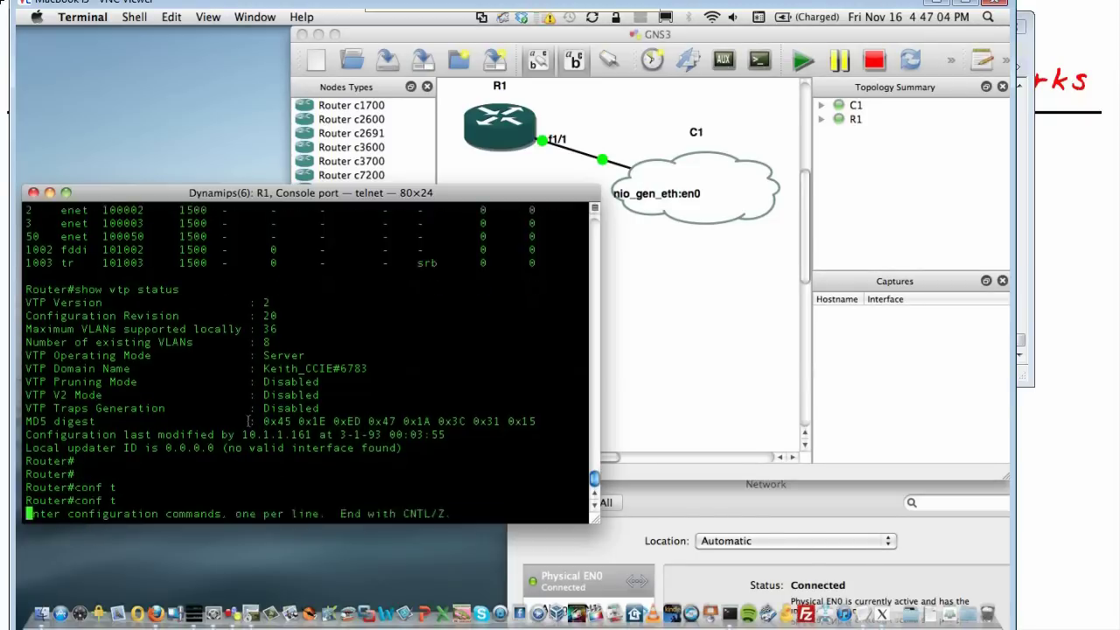
pyautogui.write('int vlan ')
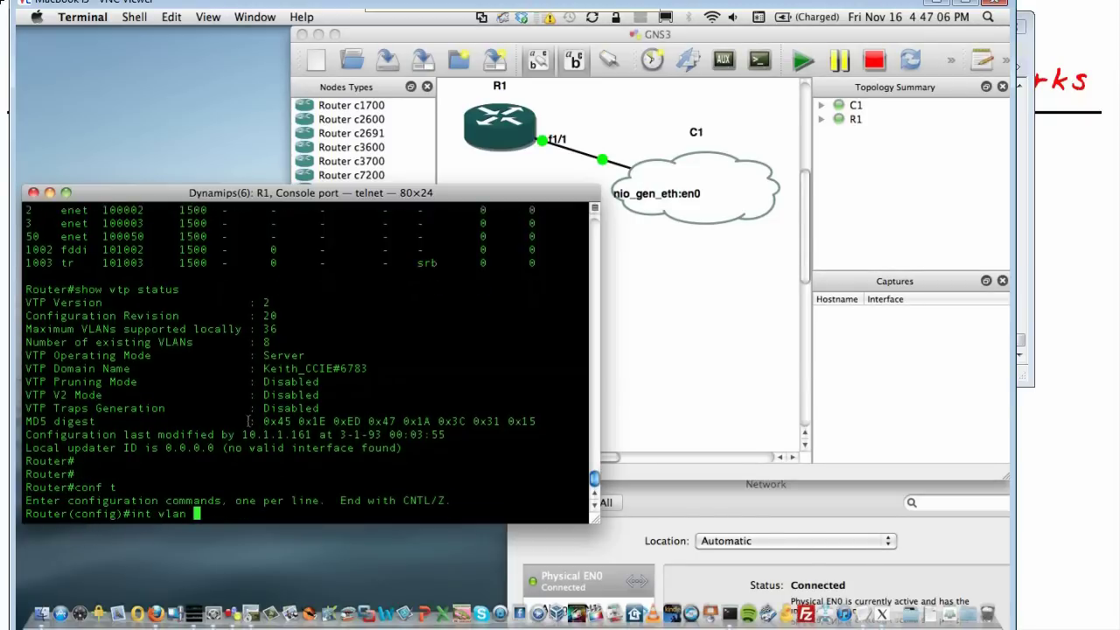
pyautogui.write('3')
pyautogui.press('Return')
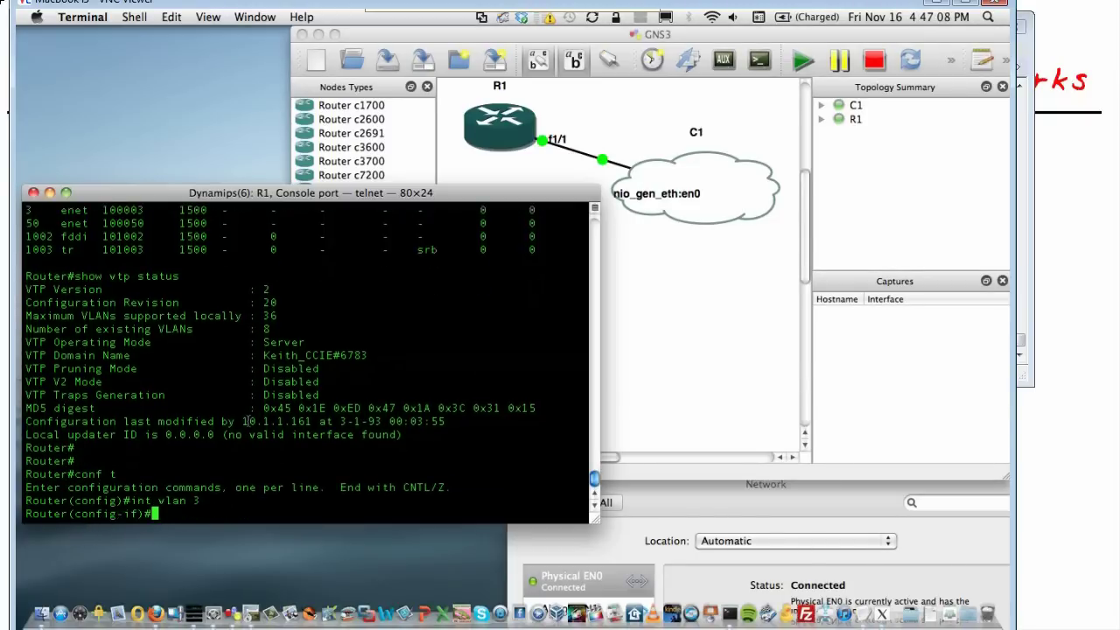
pyautogui.write('ip add')
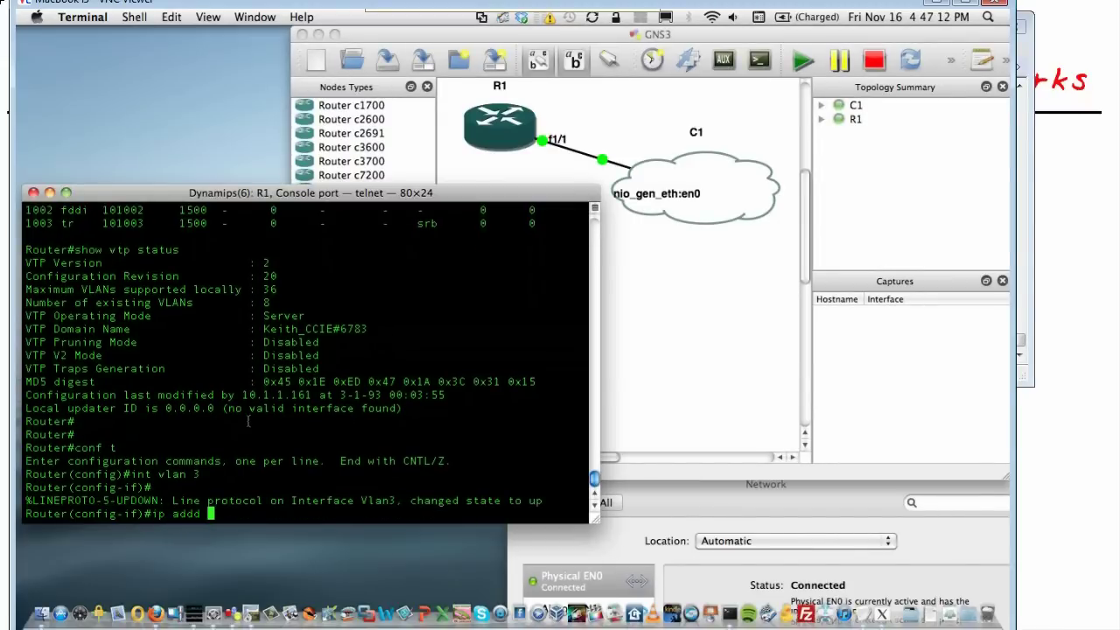
pyautogui.write(' 3.3.3.1 255.255.255.0')
pyautogui.press('Return')
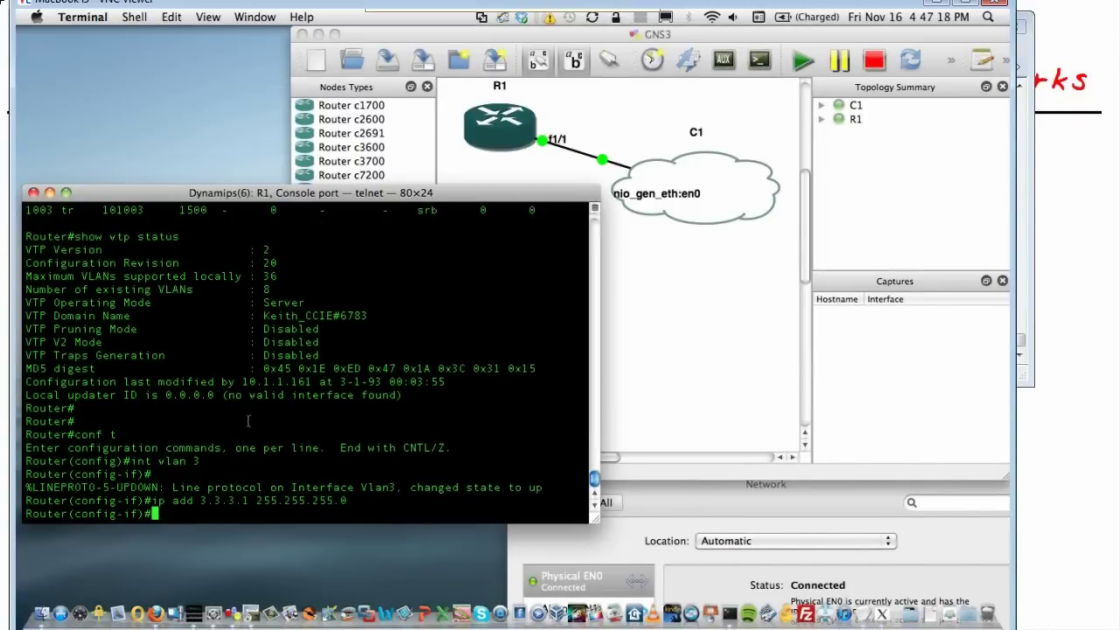
pyautogui.write('end')
pyautogui.press('Return')
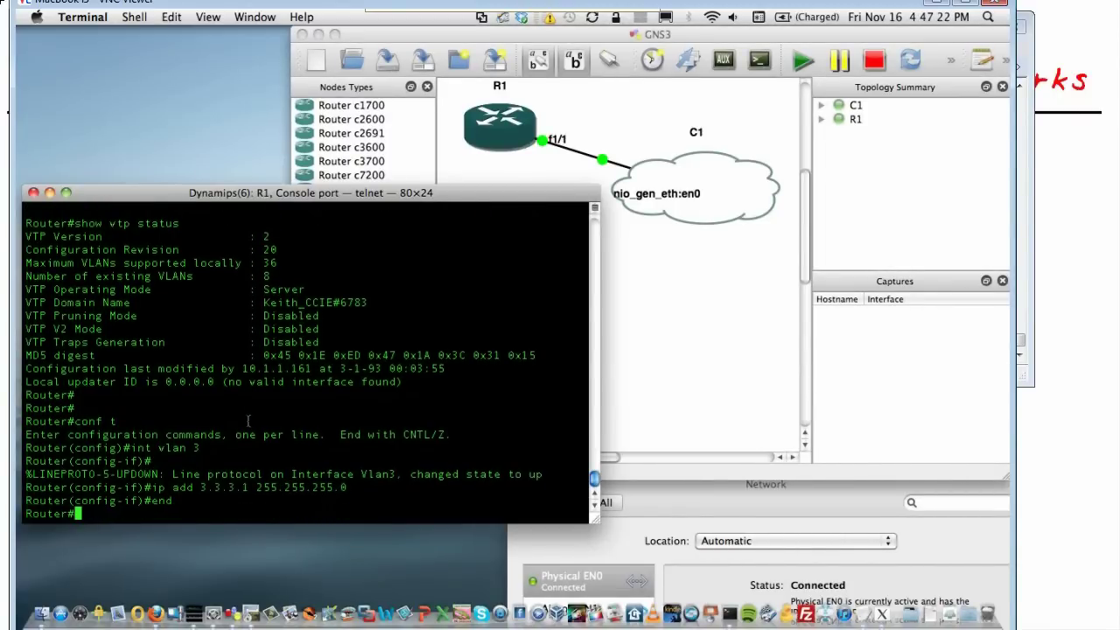
pyautogui.press('Return')
pyautogui.press('Return')
pyautogui.press('Return')
pyautogui.press('Return')
pyautogui.press('Return')
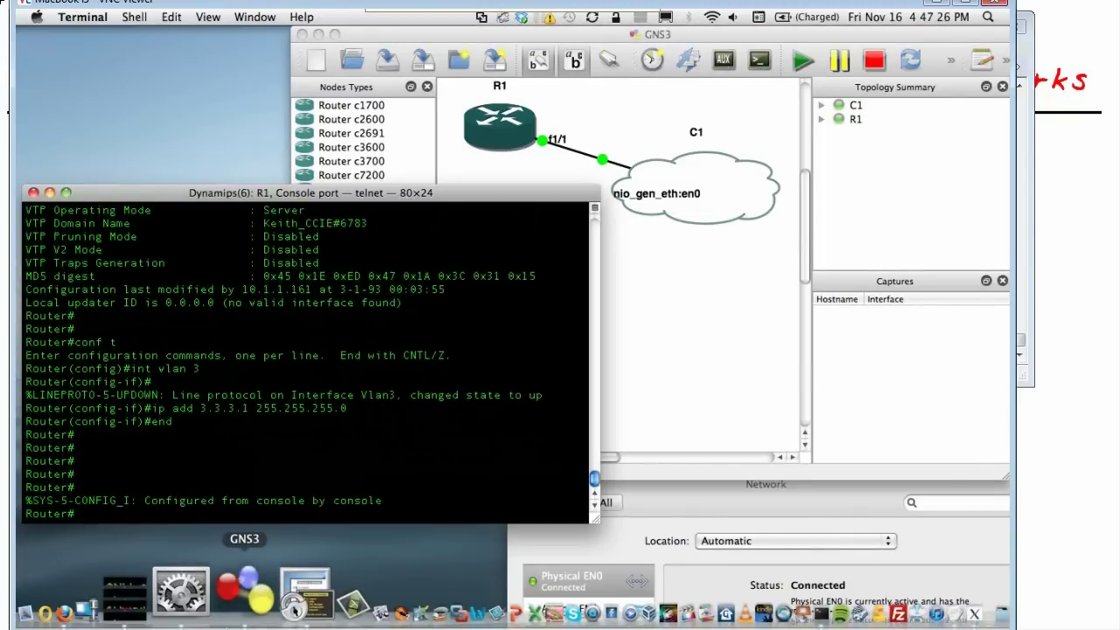
# - On SW1 run 'show ip int brief | ex una', listing Vlan1, Vlan2 and Vlan3 at 3.3.3.161
pyautogui.hotkey('alt', 'Tab')
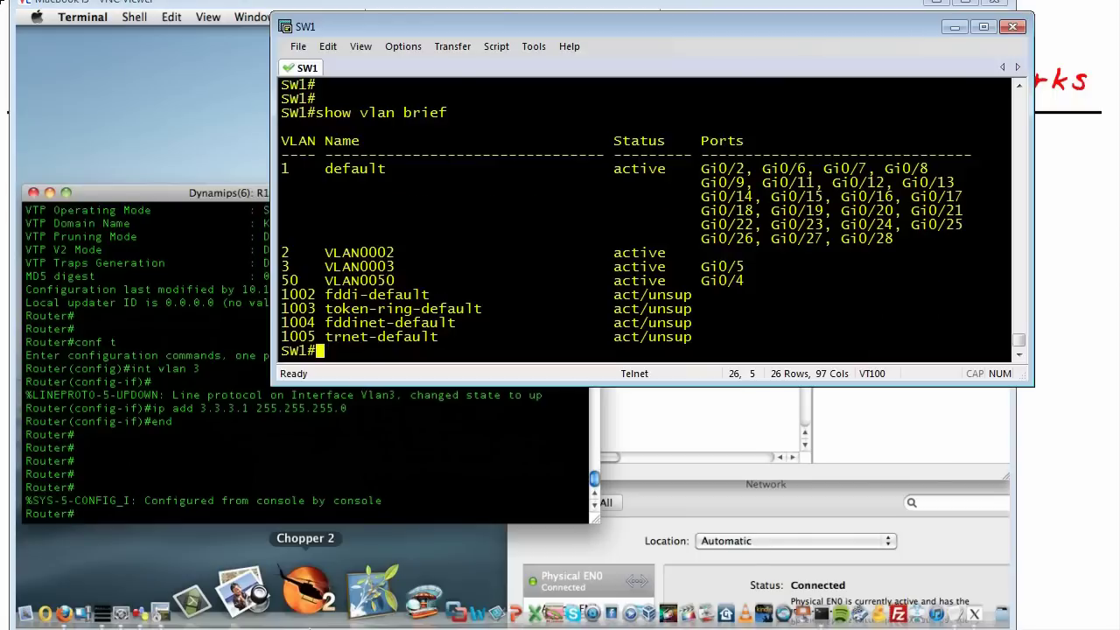
pyautogui.write('show ip int brief ')
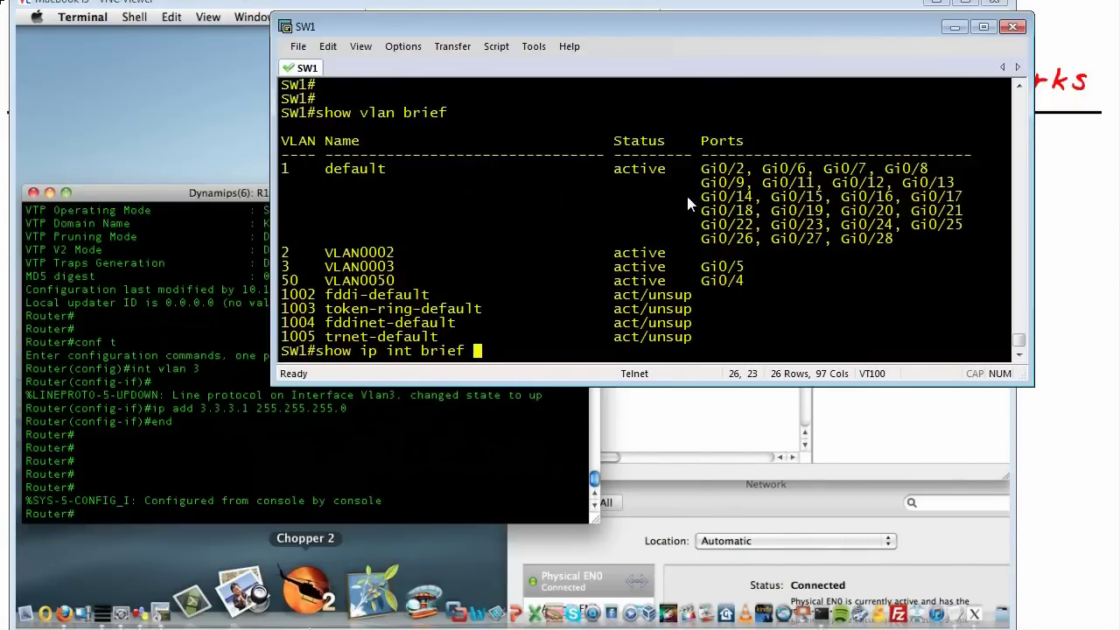
pyautogui.write('| ex una')
pyautogui.press('Return')
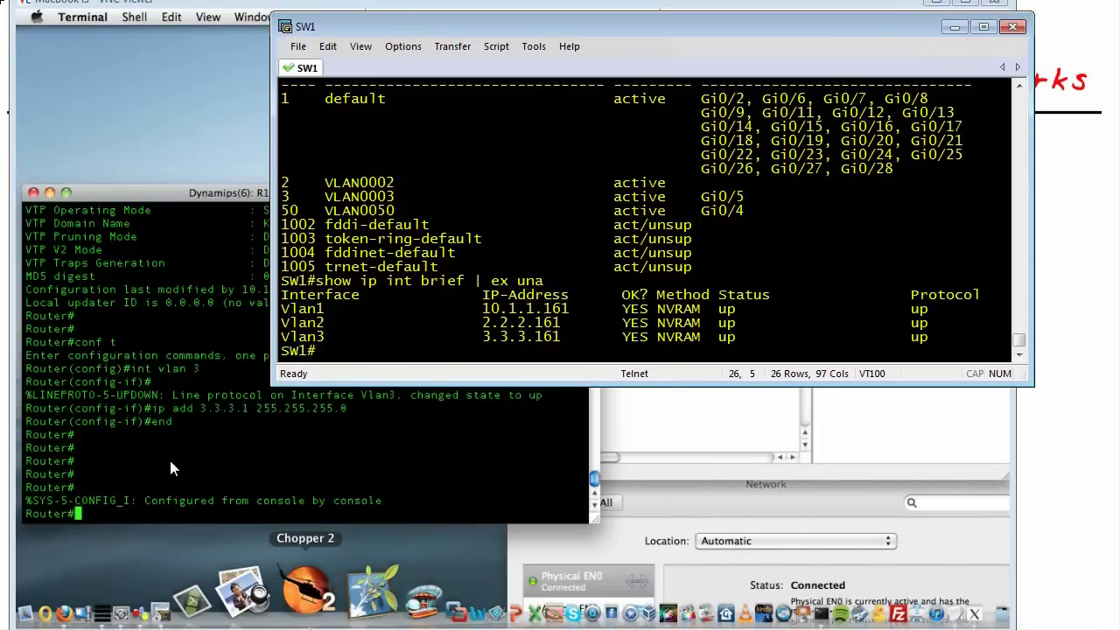
# - Prepare 'ping 3.3.3.161' on R1 and start capturing the R1–C1 link on R1 f1/1
pyautogui.click(258, 443)
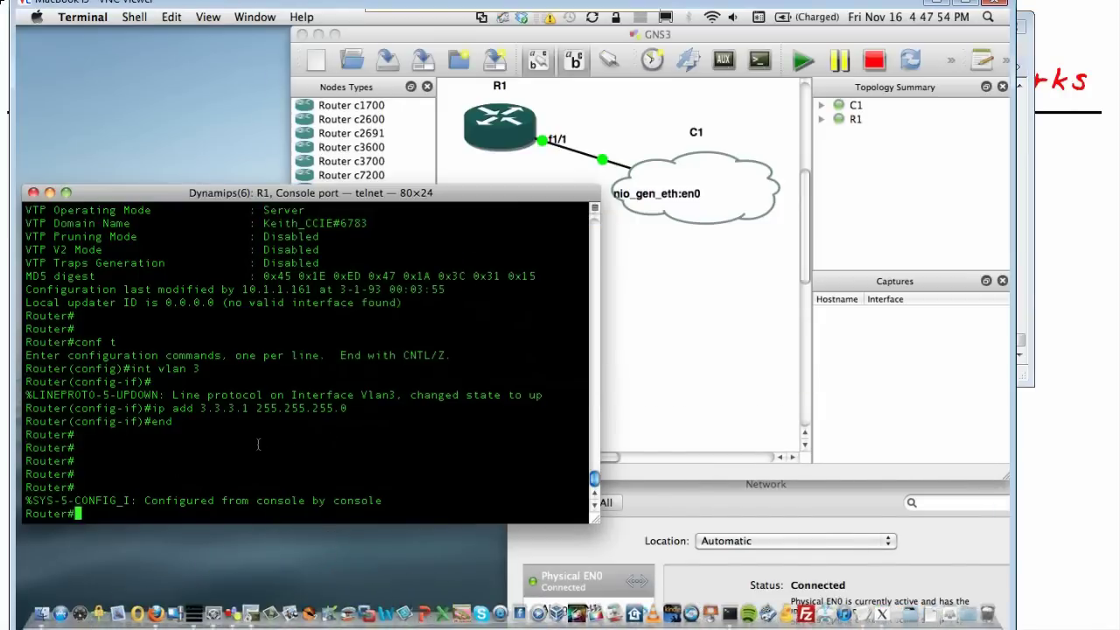
pyautogui.write('ping 3.3.3.161')
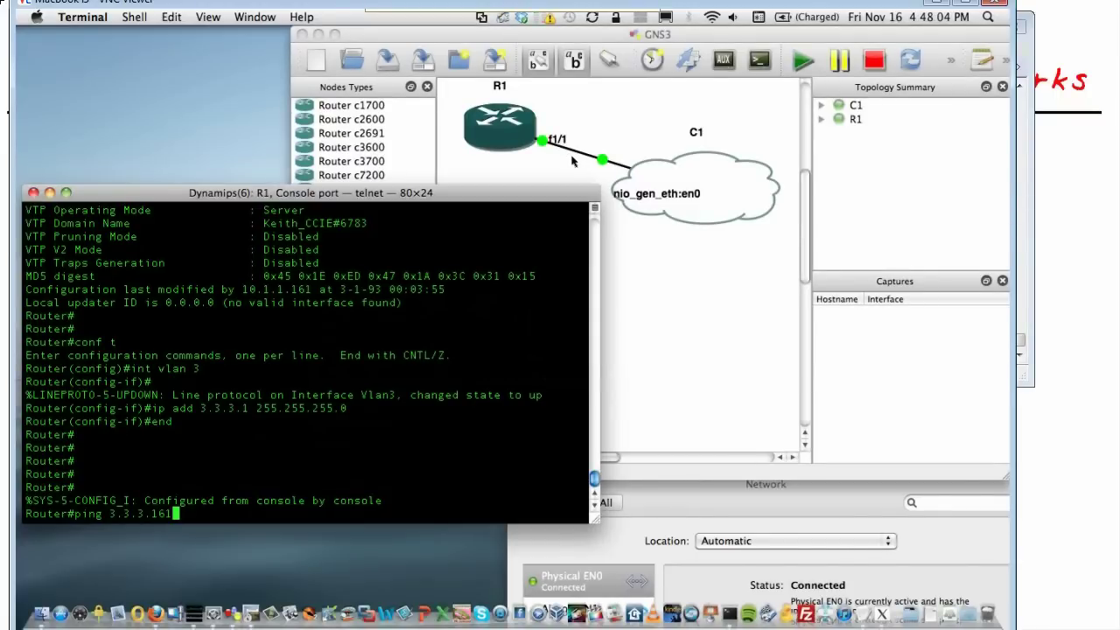
pyautogui.click(572, 161)
pyautogui.rightClick(572, 156)
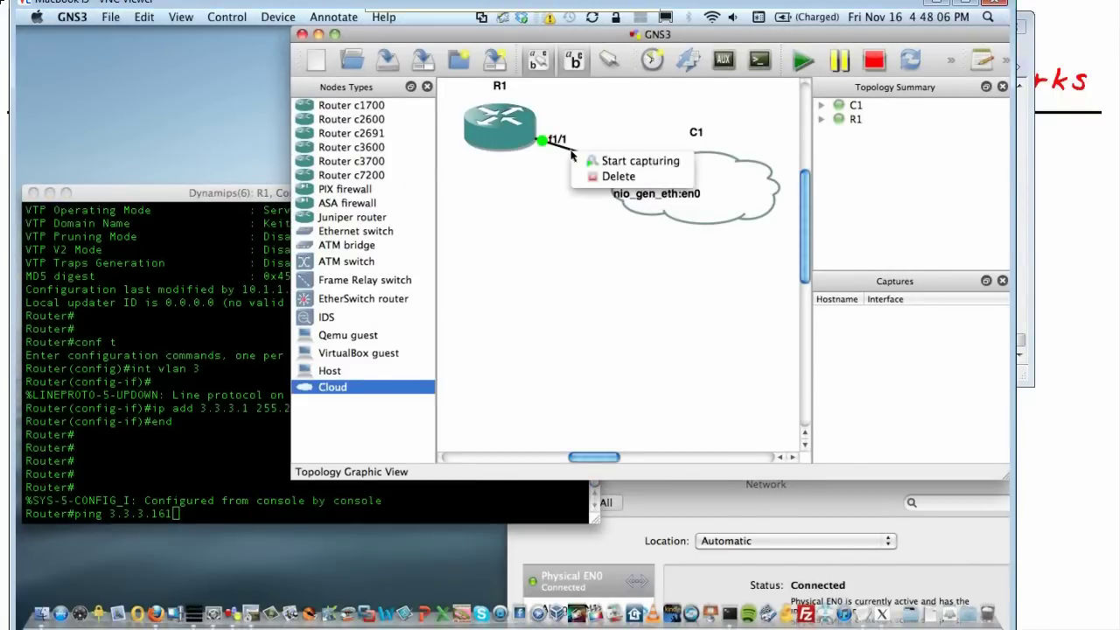
pyautogui.click(626, 161)
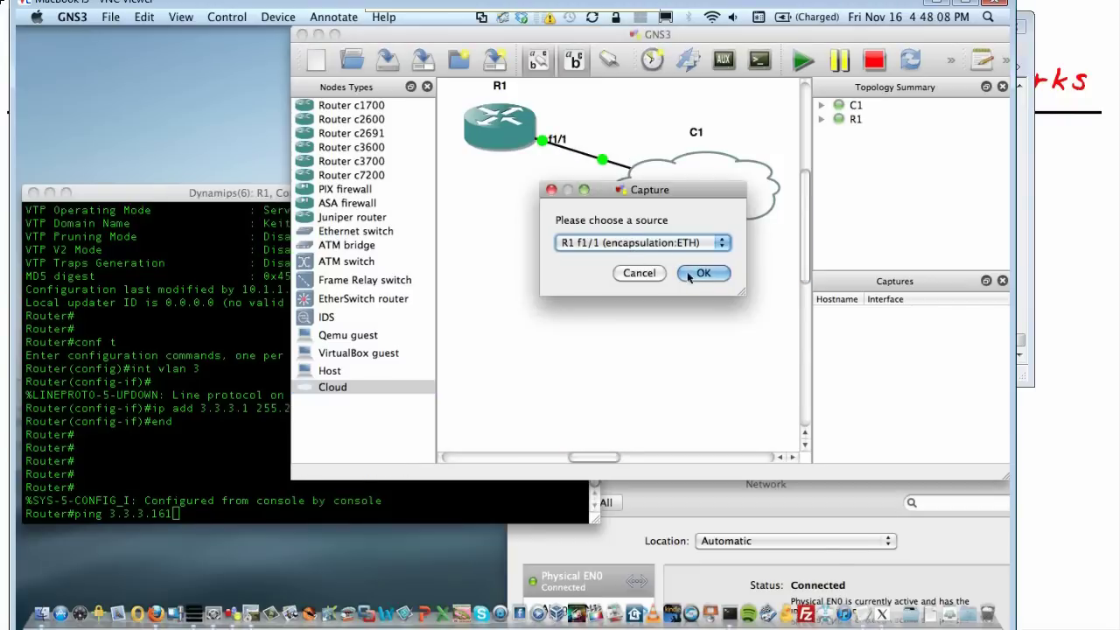
pyautogui.click(689, 274)
pyautogui.rightClick(579, 156)
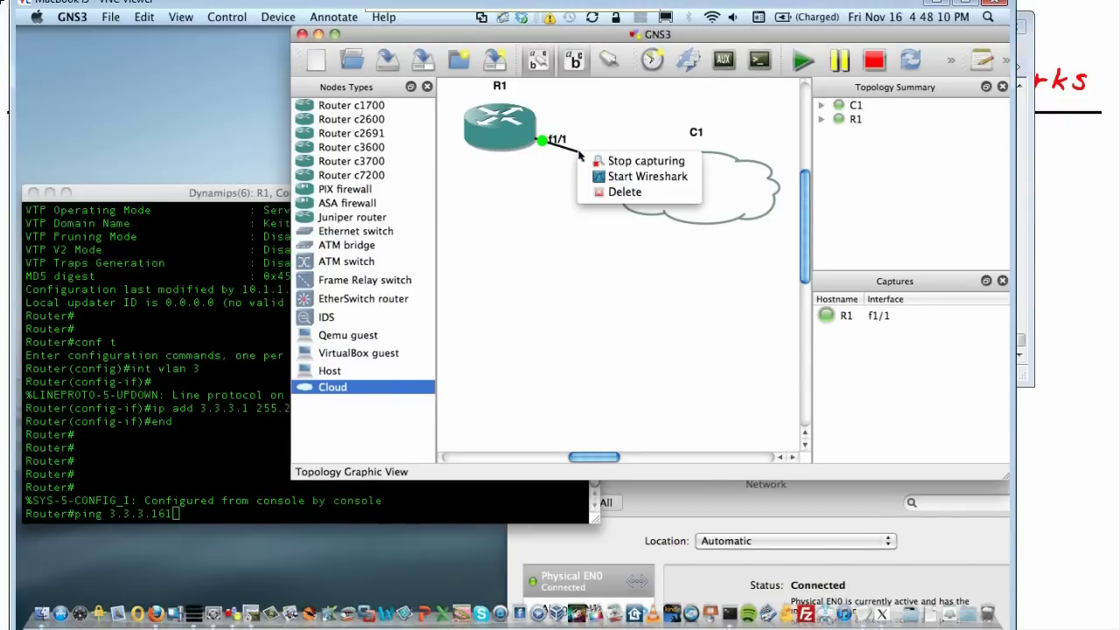
# - Launch Wireshark on the capture, dismiss the root warning, and run the ping to 3.3.3.161
pyautogui.click(640, 178)
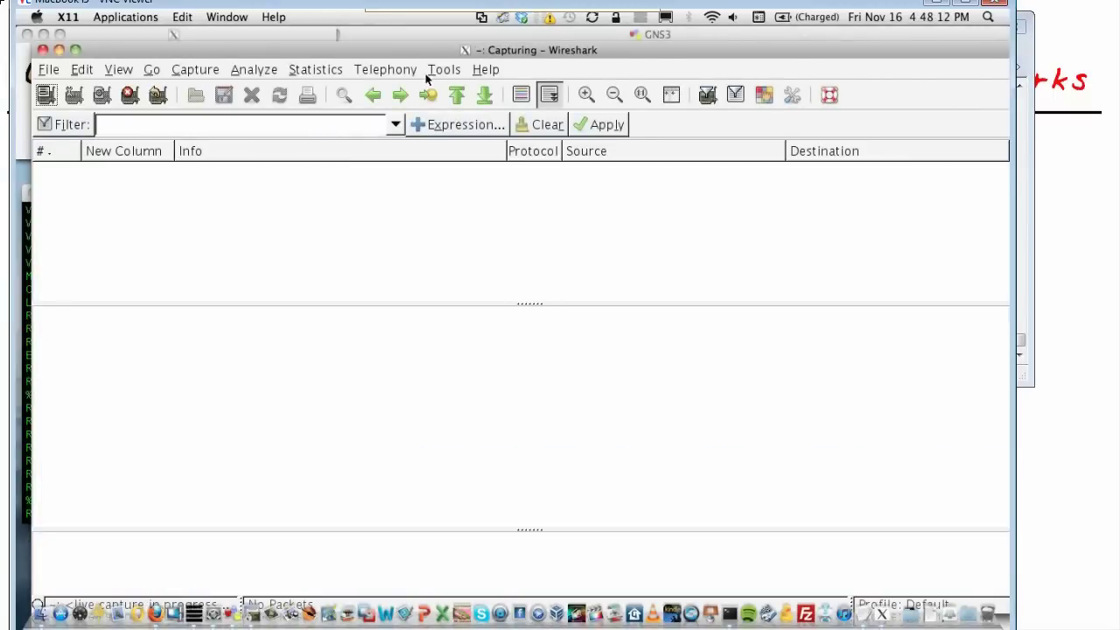
pyautogui.moveTo(399, 44); pyautogui.dragTo(842, 81)
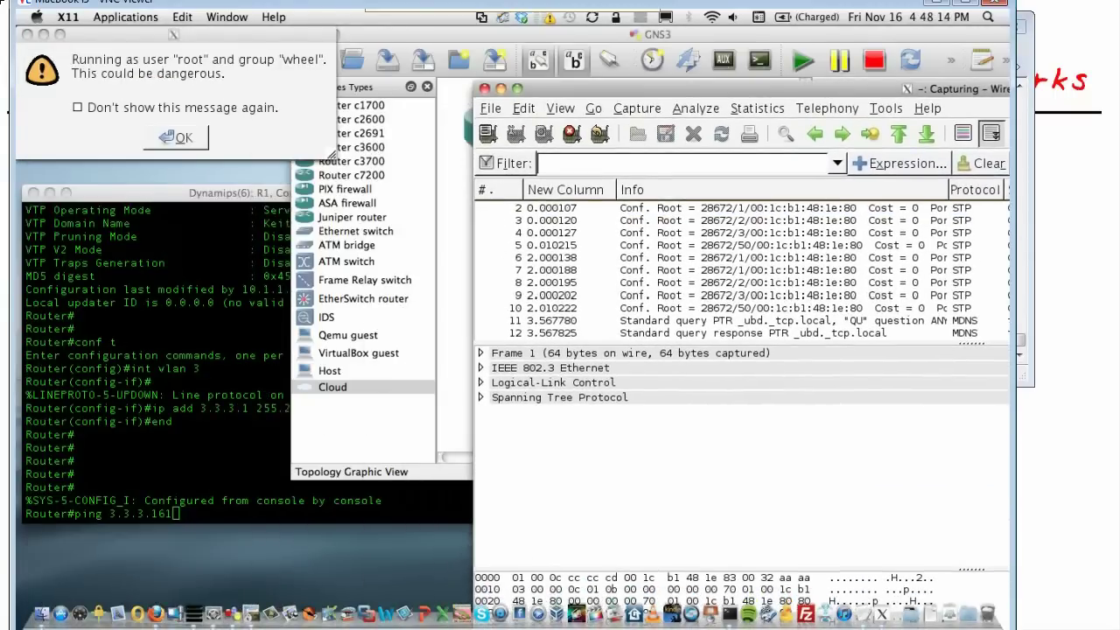
pyautogui.click(195, 137)
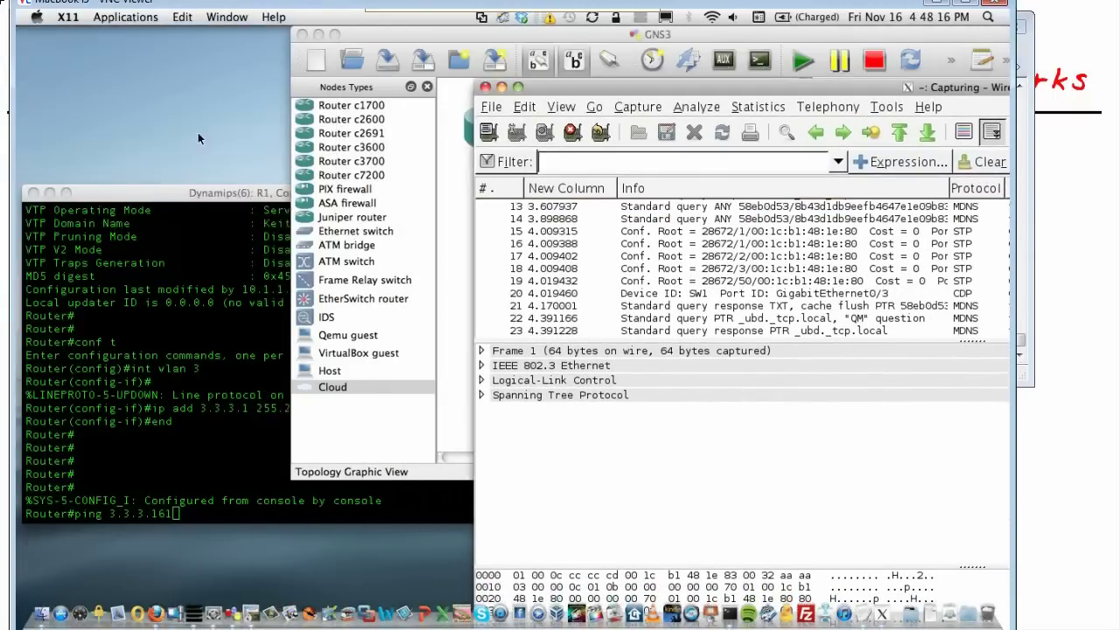
pyautogui.click(207, 370)
pyautogui.press('Return')
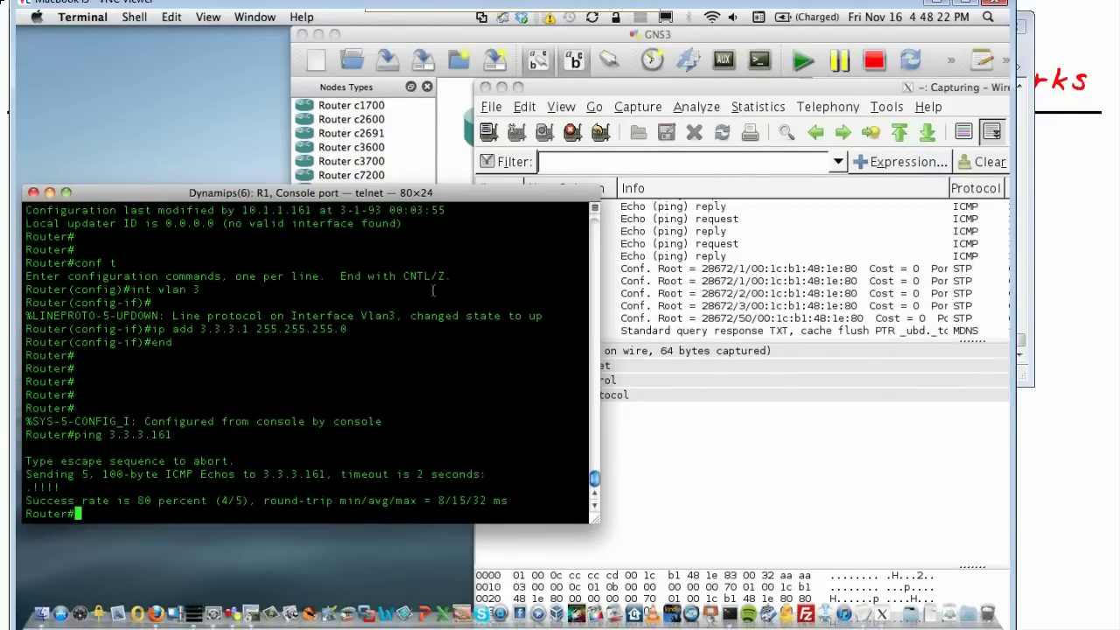
# - Stop the capture and expand ping request packet 40's 802.1Q header, showing VLAN ID 3
pyautogui.click(571, 133)
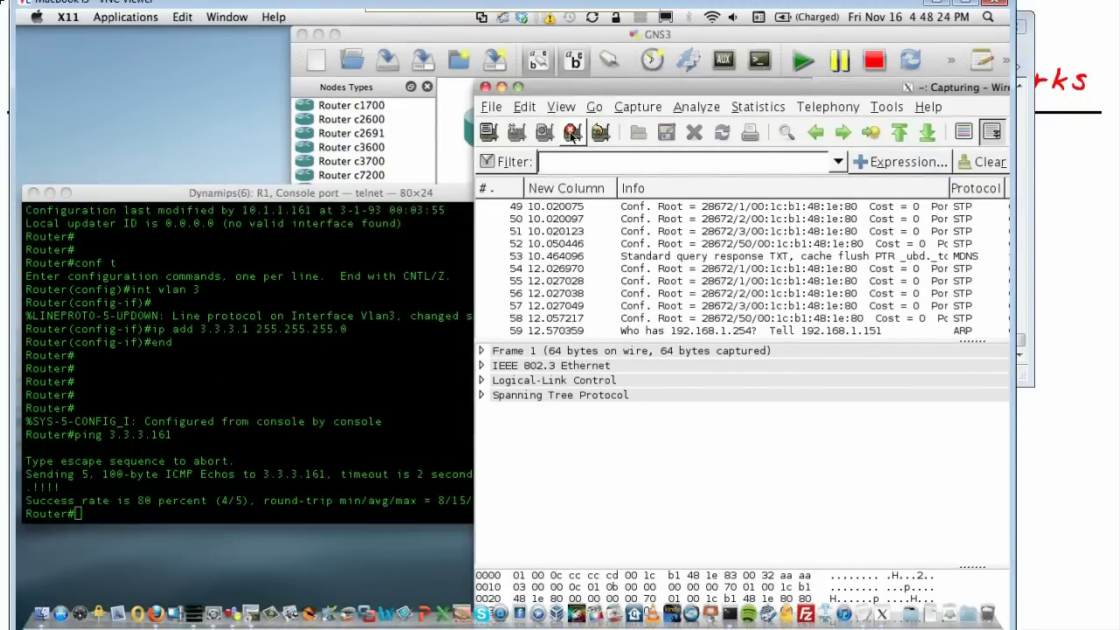
pyautogui.click(570, 133)
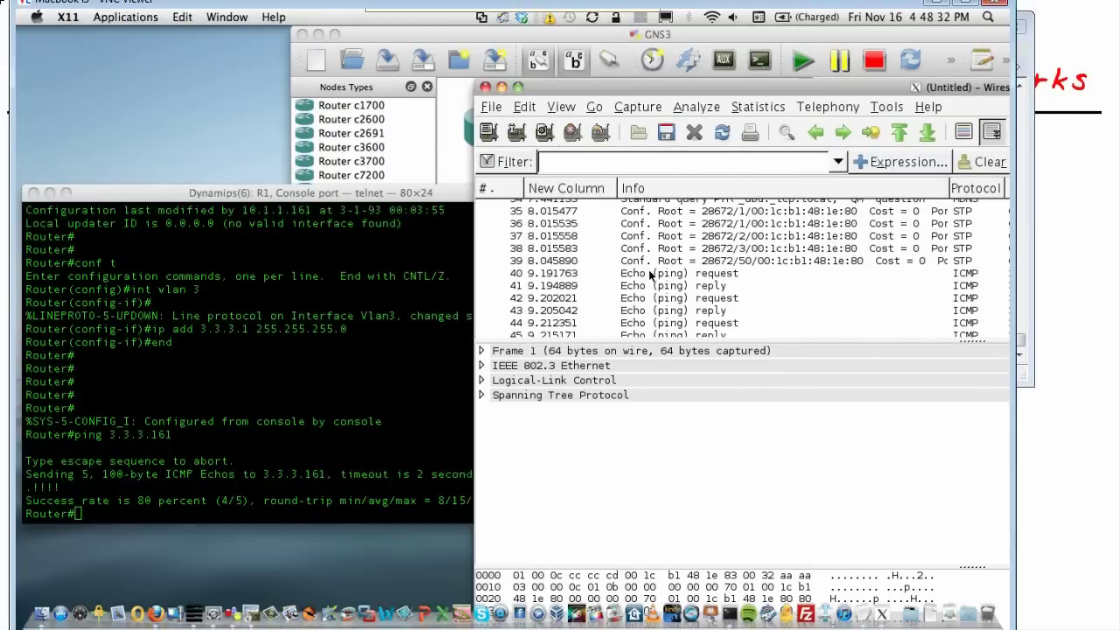
pyautogui.click(654, 270)
pyautogui.click(482, 381)
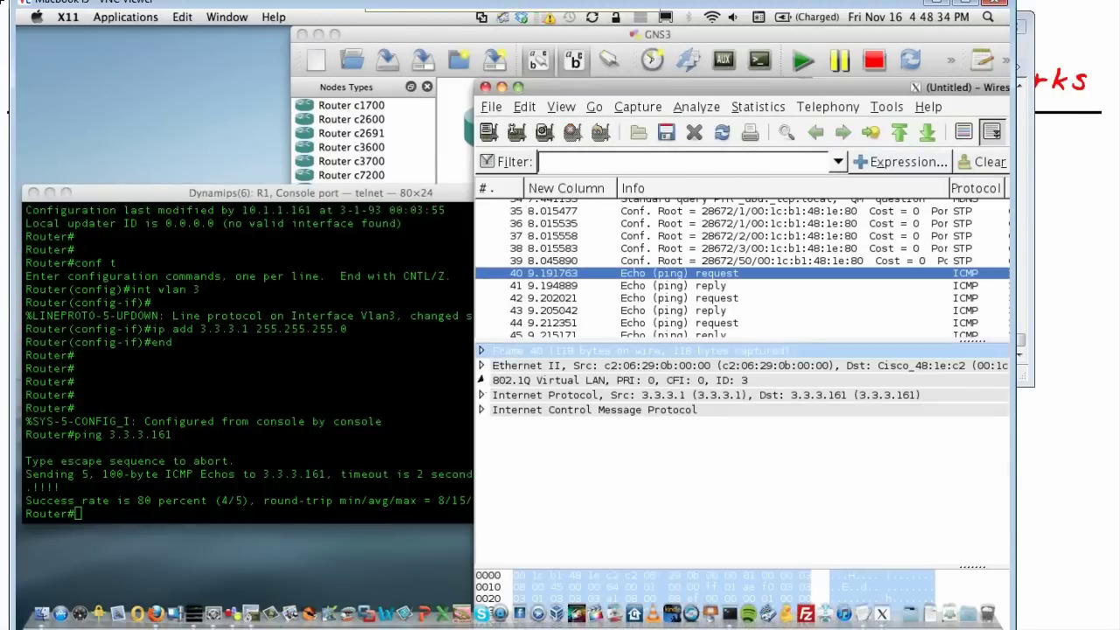
pyautogui.moveTo(547, 362)
pyautogui.mouseDown()
pyautogui.moveTo(531, 391)
pyautogui.moveTo(578, 361)
pyautogui.moveTo(511, 361)
pyautogui.mouseUp()
pyautogui.moveTo(740, 361)
pyautogui.mouseDown()
pyautogui.moveTo(719, 363)
pyautogui.moveTo(761, 390)
pyautogui.moveTo(733, 364)
pyautogui.mouseUp()
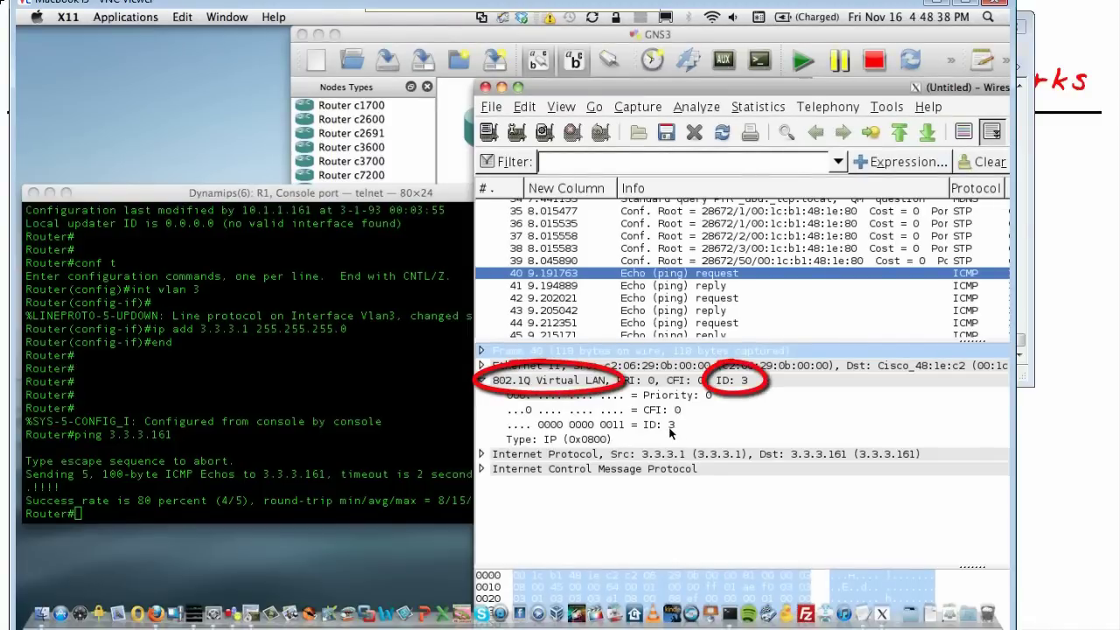
pyautogui.click(198, 381)
# - Assign 2.2.2.1 255.255.255.0 to R1's interface VLAN 2 and exit configuration mode
pyautogui.write('c')
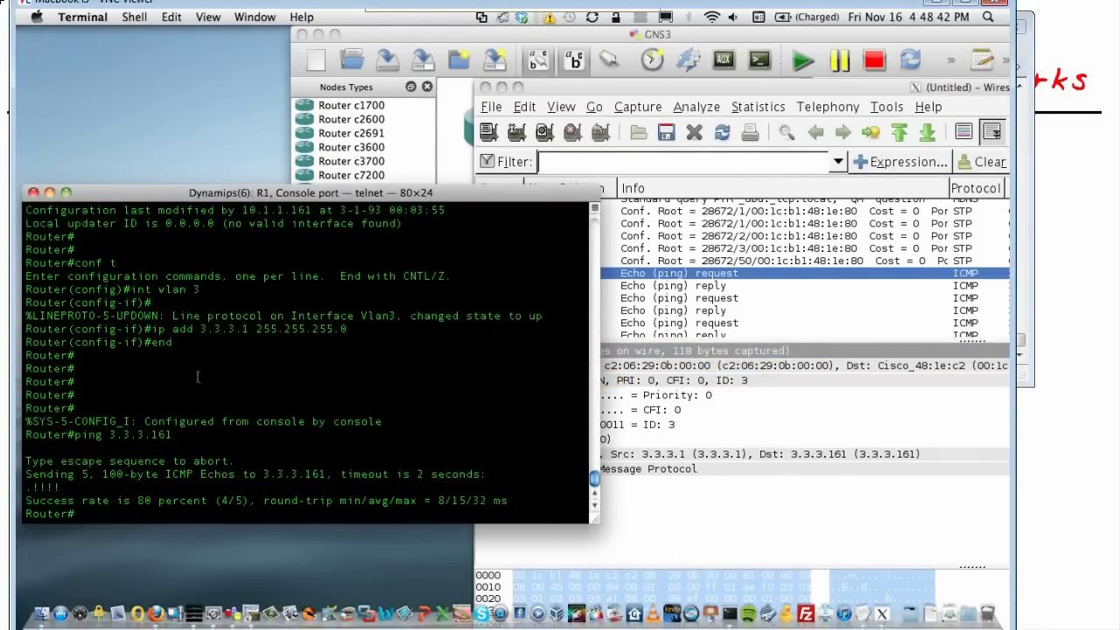
pyautogui.press('Return')
pyautogui.write('int vlan 2')
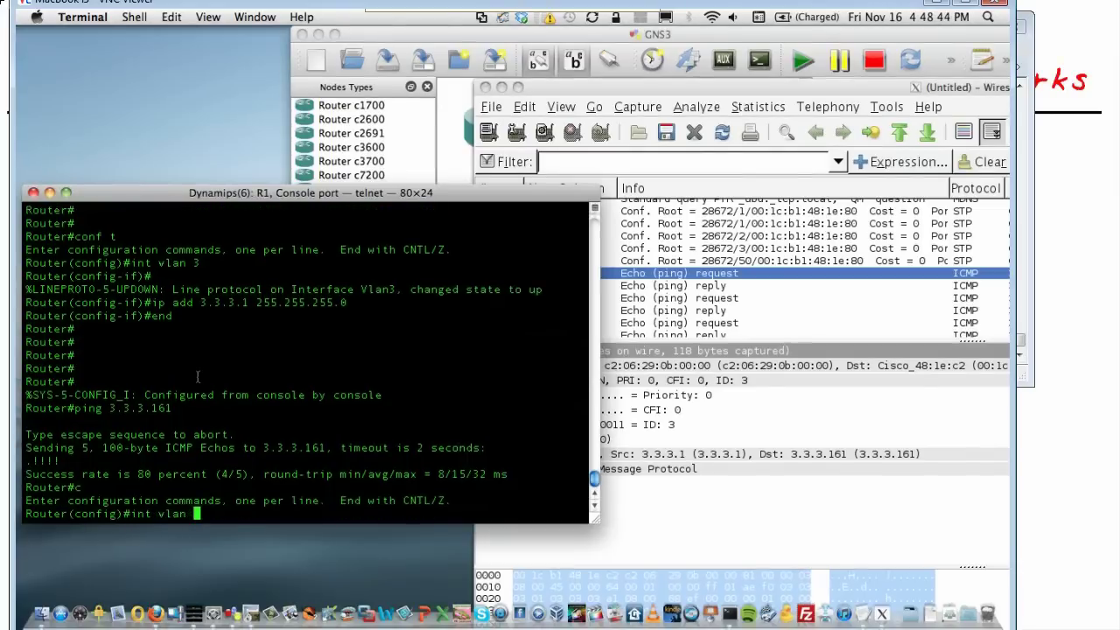
pyautogui.press('Return')
pyautogui.write('ip add ')
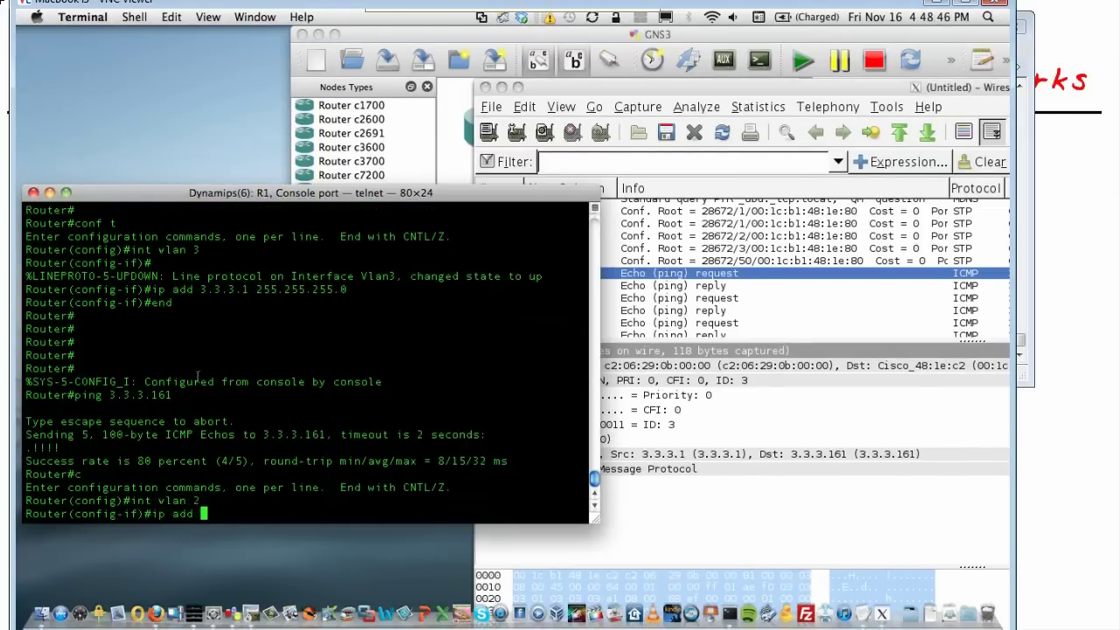
pyautogui.write('2.2.2.1 255')
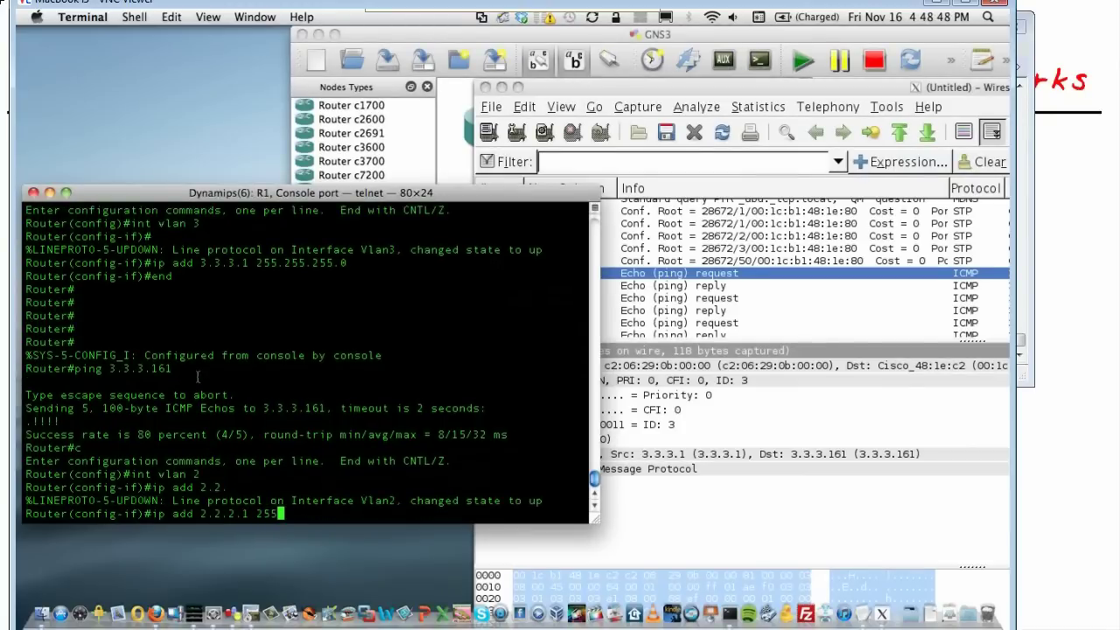
pyautogui.write('.255.255.0')
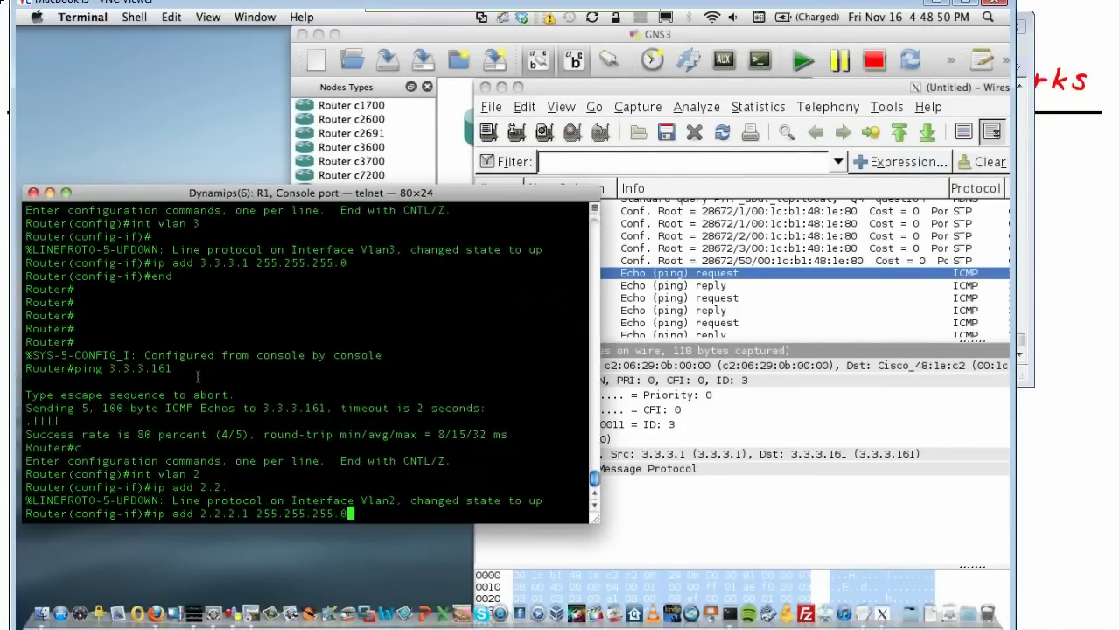
pyautogui.press('Return')
pyautogui.write('end')
pyautogui.press('Return')
# - Type 'ping 2.2.2.161' on R1 after confirming SW1's Vlan2 address 2.2.2.161
pyautogui.write('pi')
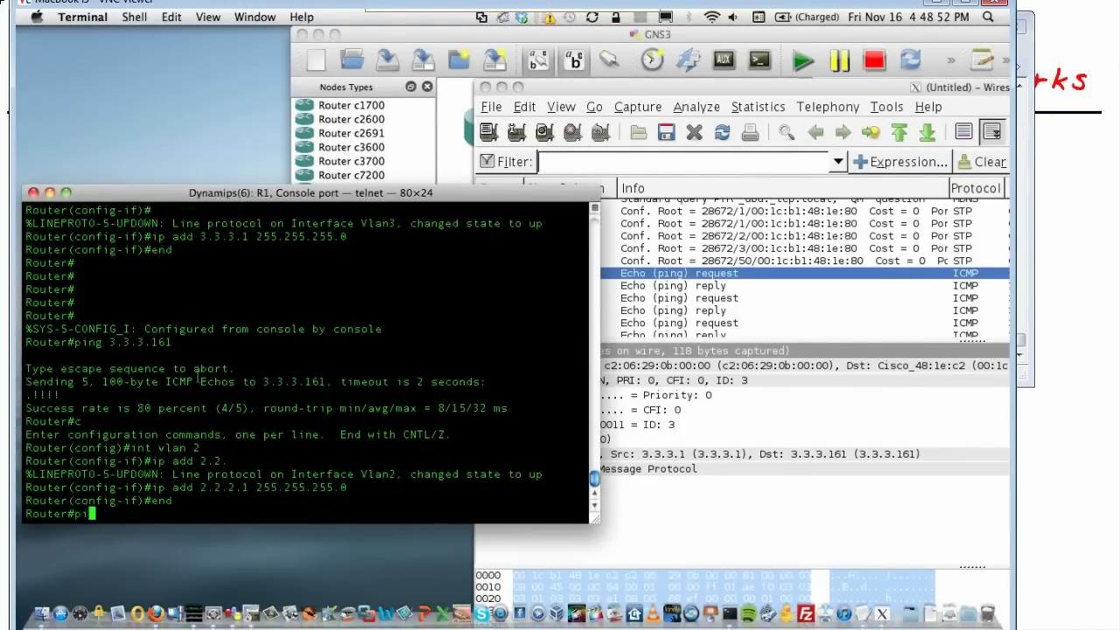
pyautogui.write('ng 2.2.2.161')
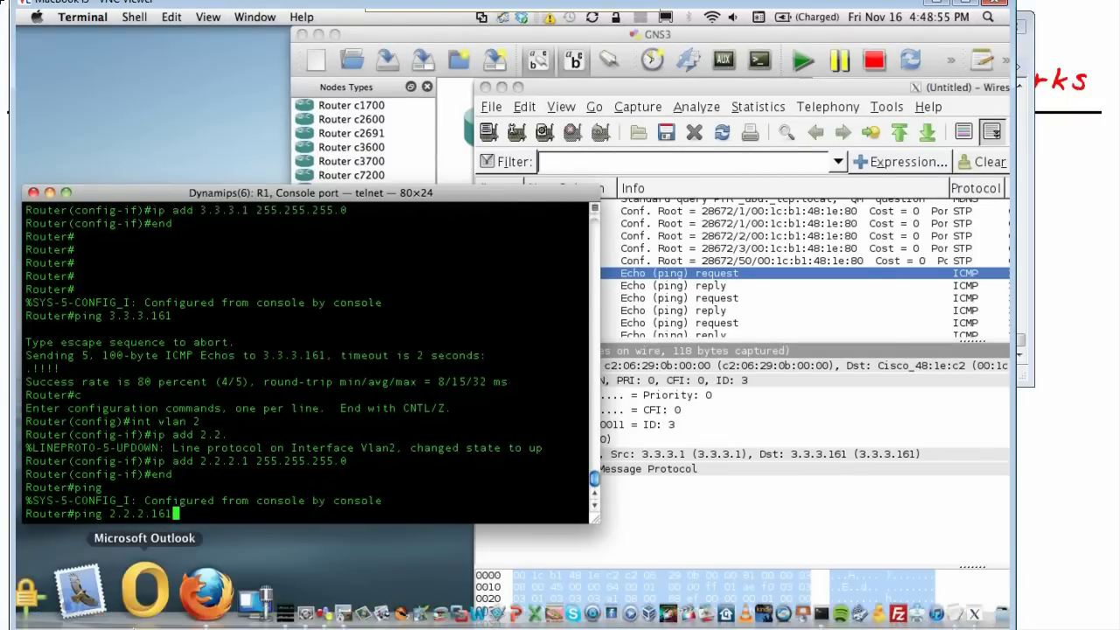
pyautogui.hotkey('alt', 'Tab')
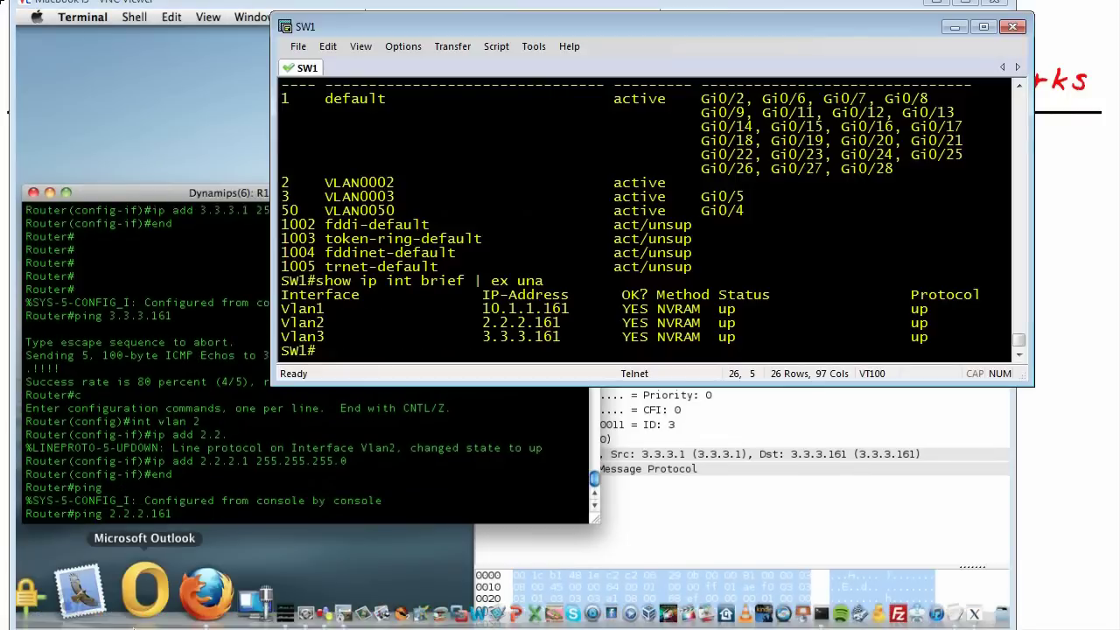
pyautogui.moveTo(564, 325); pyautogui.dragTo(482, 326)
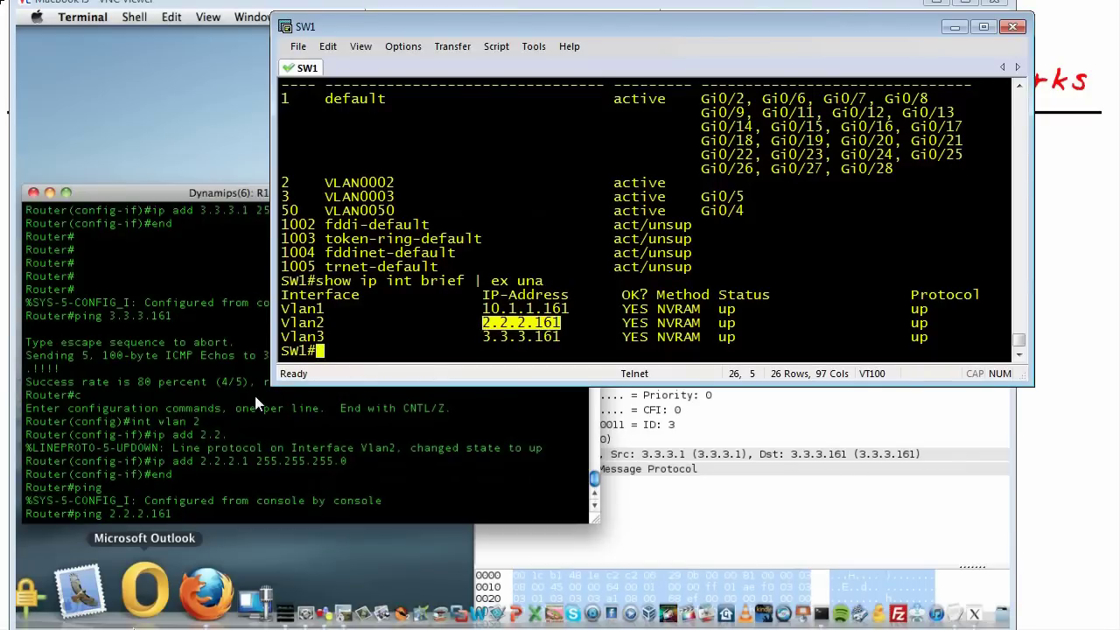
pyautogui.click(678, 435)
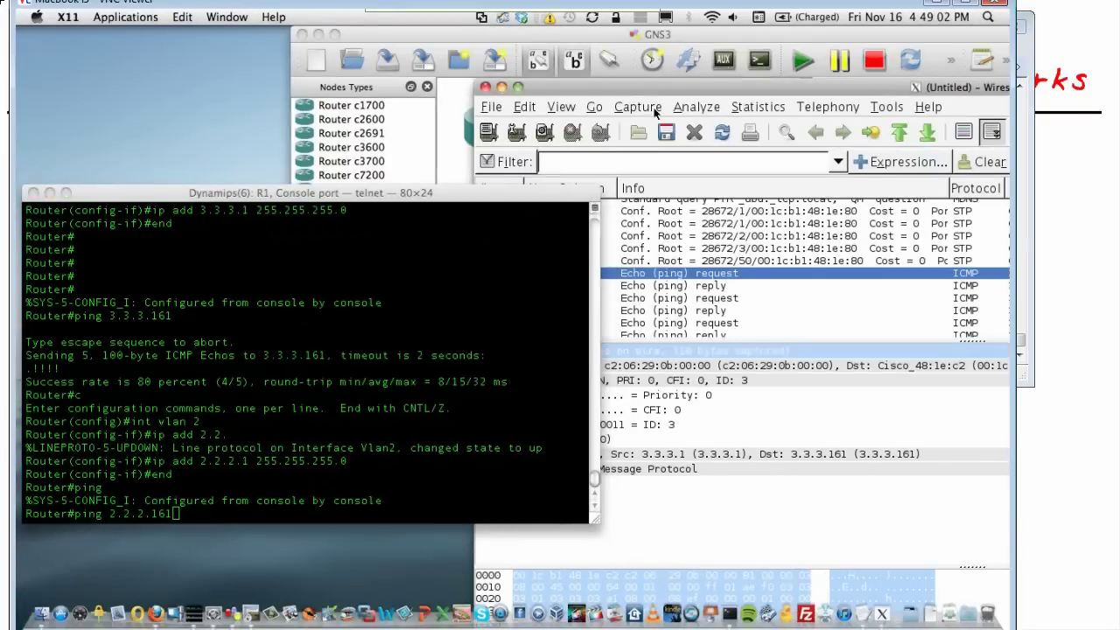
# - Close the old Wireshark capture without saving and stop capturing on the R1–C1 link
pyautogui.click(485, 87)
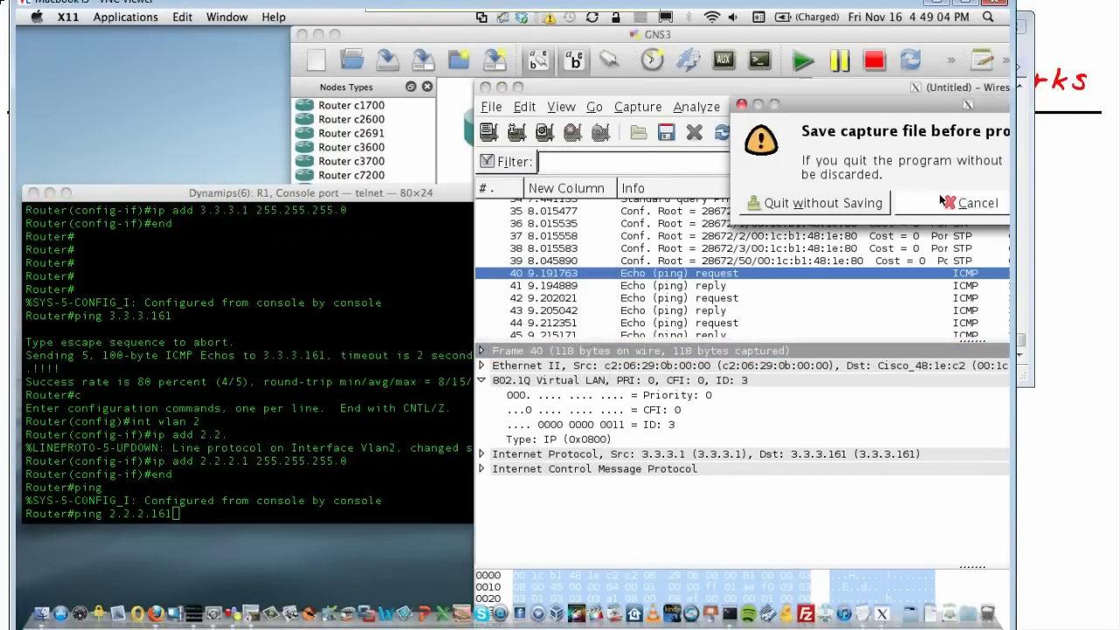
pyautogui.click(849, 205)
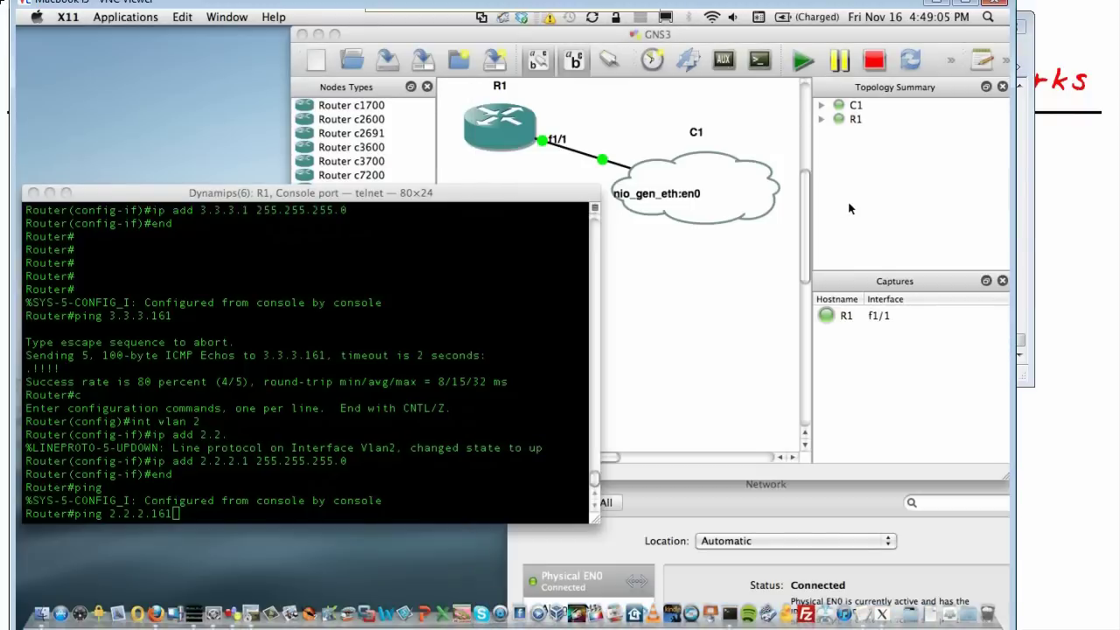
pyautogui.rightClick(578, 155)
pyautogui.click(678, 155)
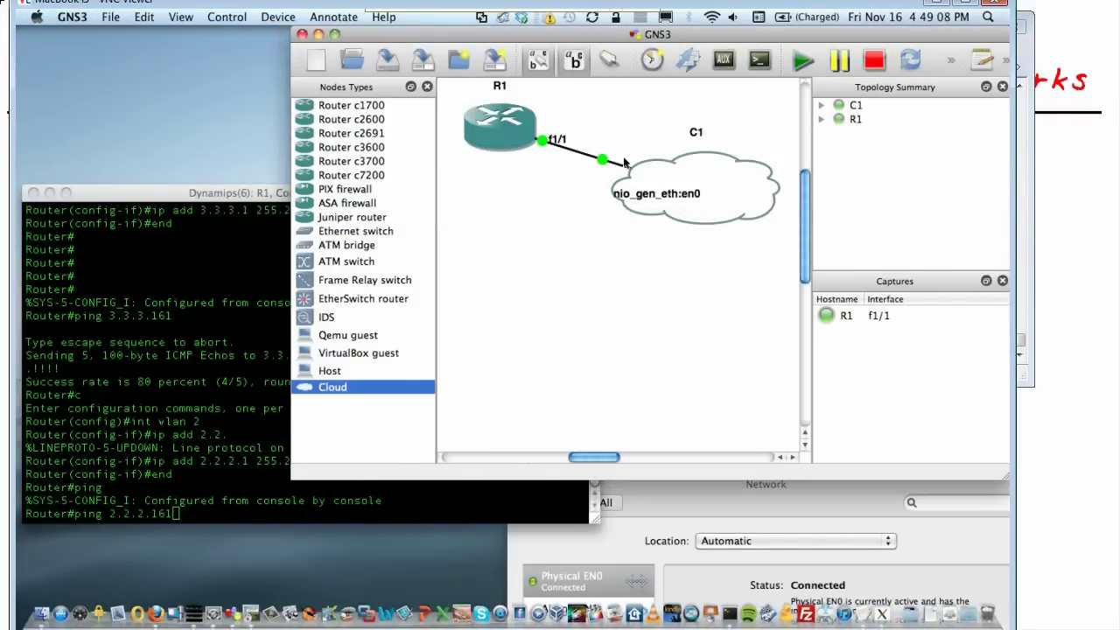
# - Restart capturing on R1 f1/1 and open a fresh Wireshark view of it
pyautogui.rightClick(589, 158)
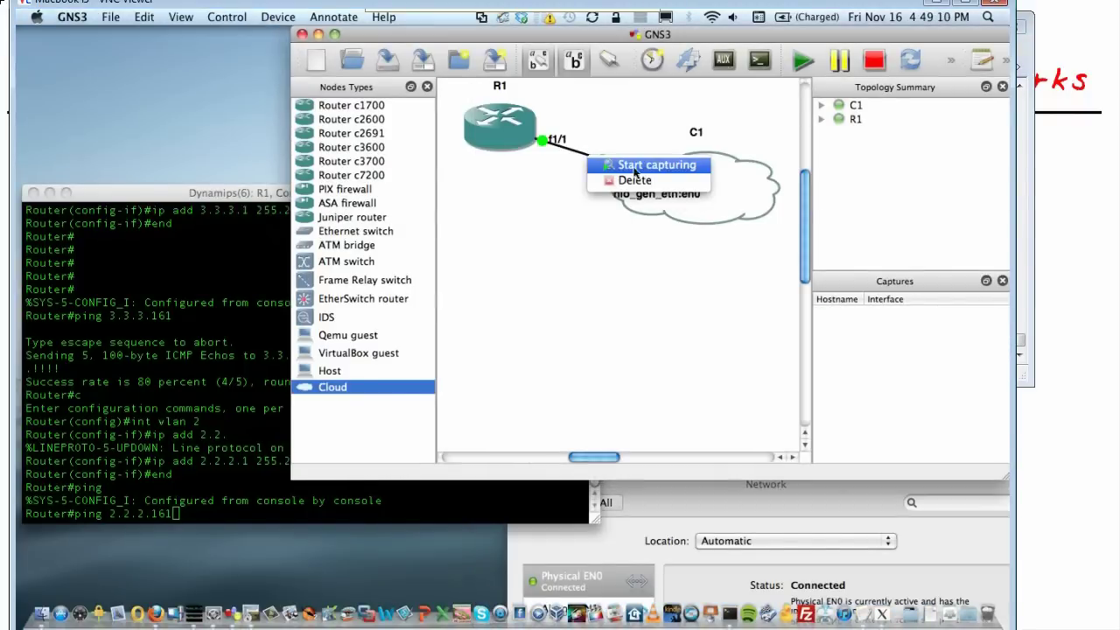
pyautogui.click(635, 166)
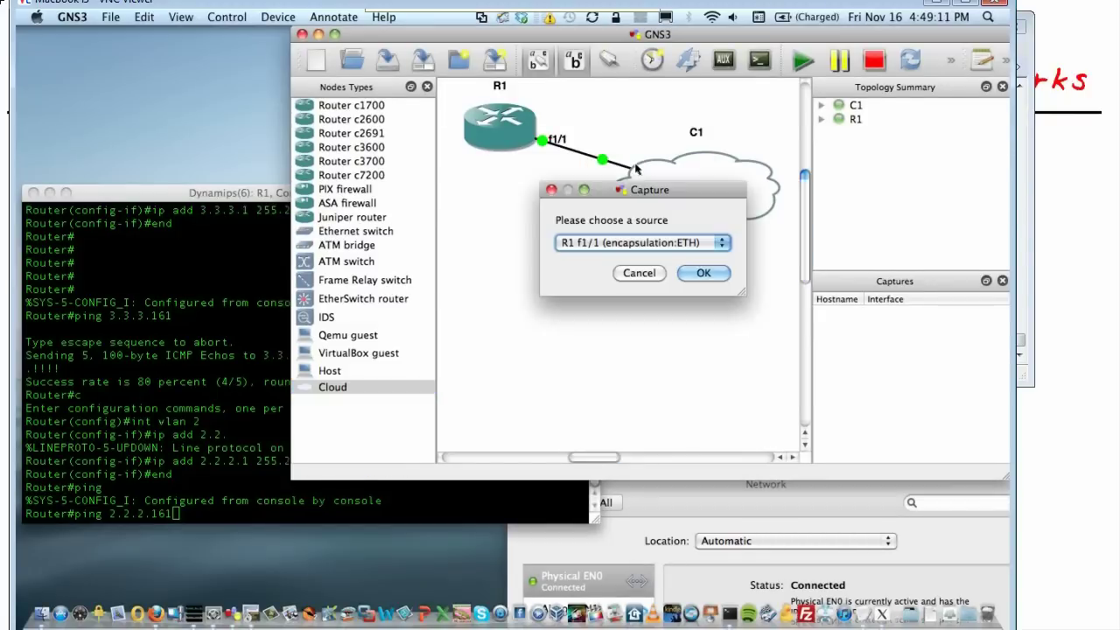
pyautogui.click(703, 273)
pyautogui.rightClick(590, 159)
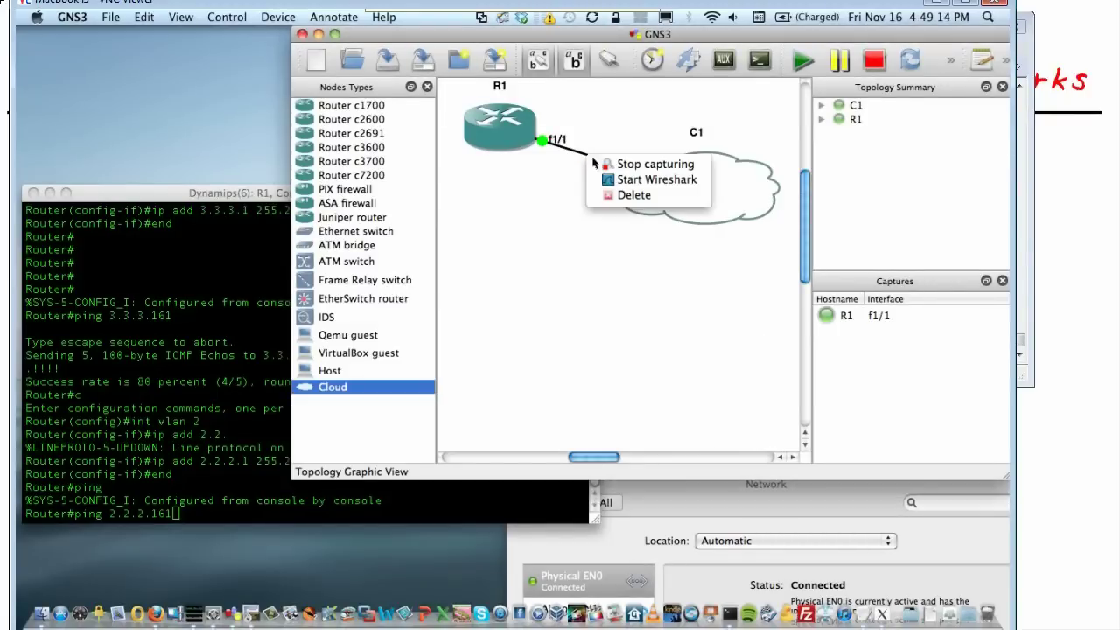
pyautogui.click(647, 181)
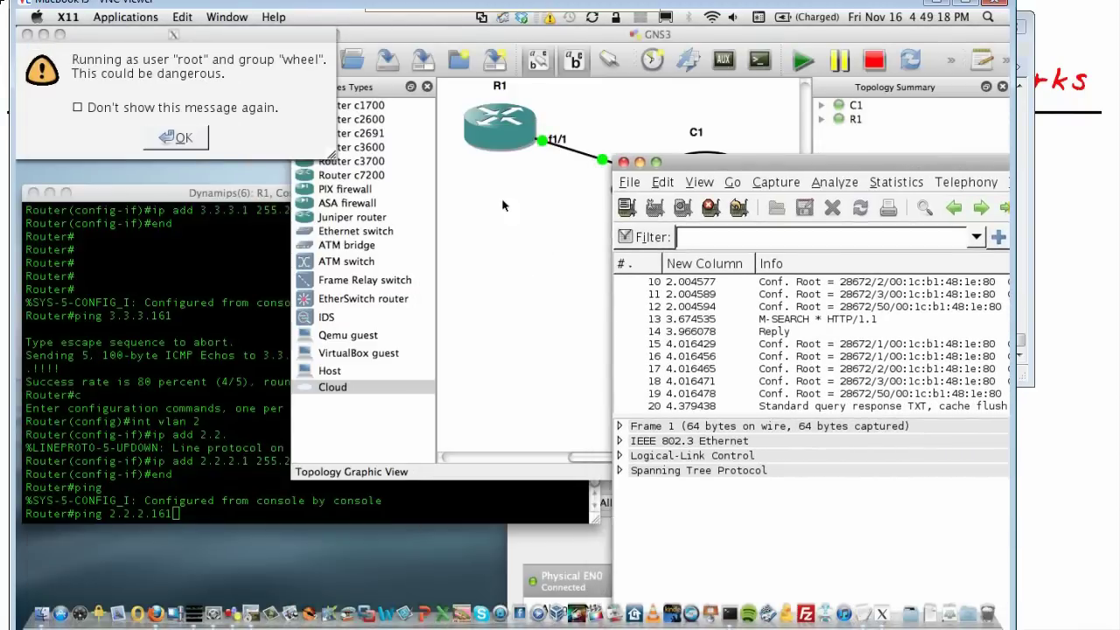
# - Ping 2.2.2.161 from R1, stop capturing, and expand echo reply frame 41's 802.1Q header showing VLAN ID 2
pyautogui.click(178, 137)
pyautogui.click(205, 448)
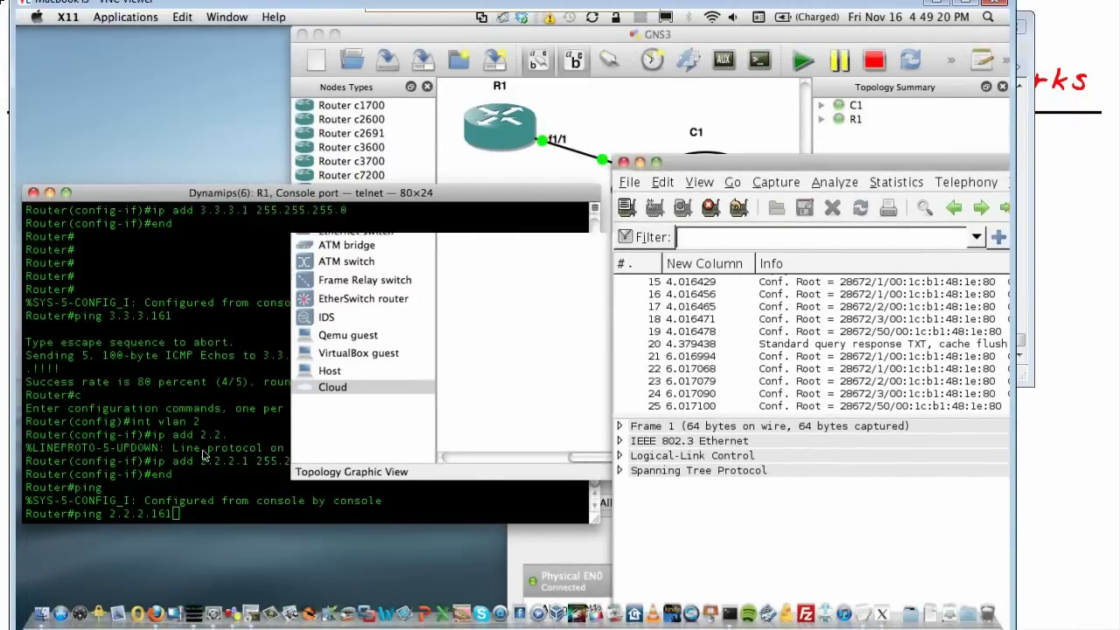
pyautogui.press('Return')
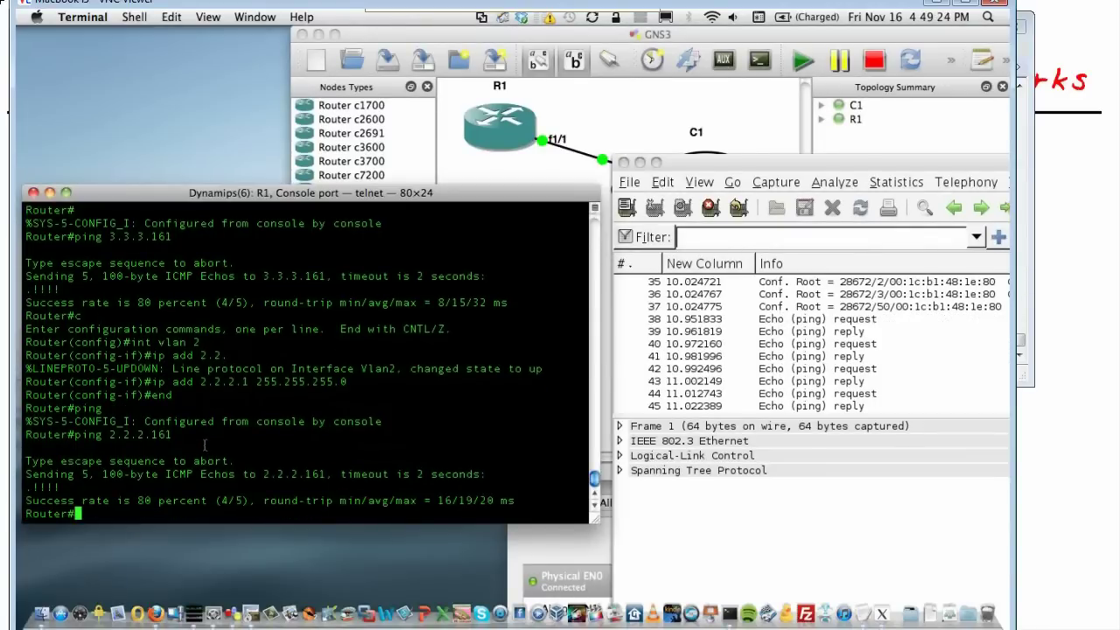
pyautogui.click(710, 212)
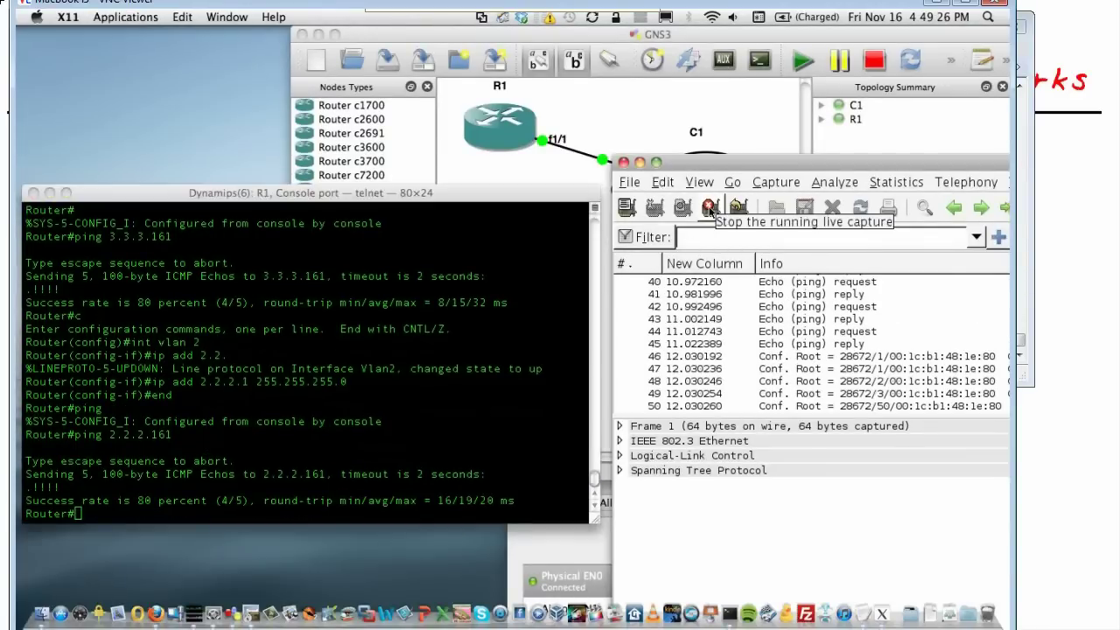
pyautogui.moveTo(711, 163); pyautogui.dragTo(568, 111)
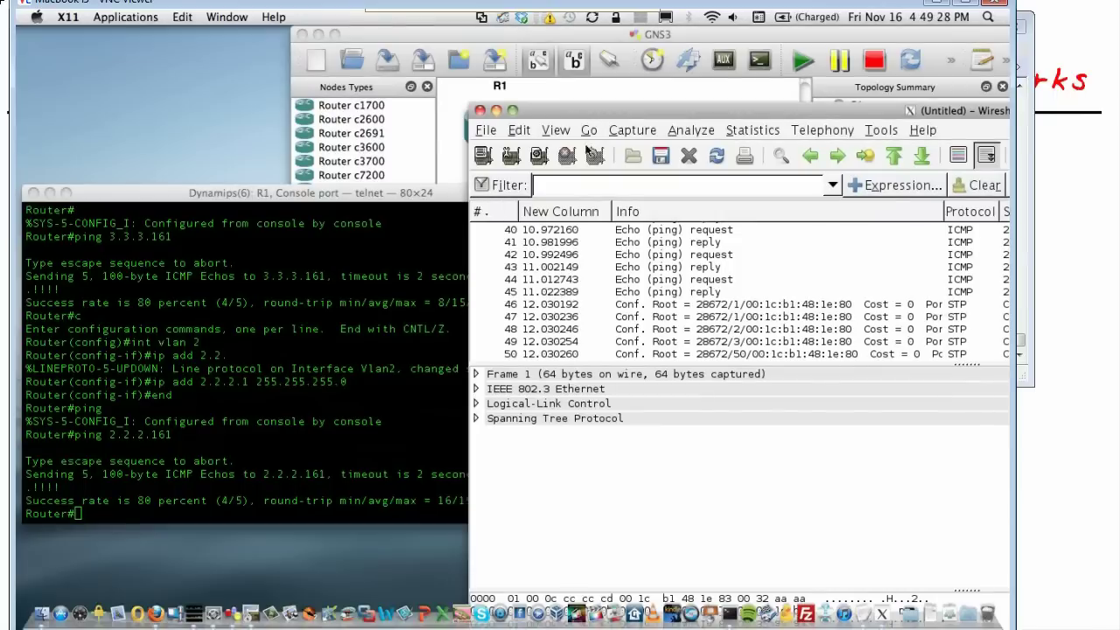
pyautogui.click(662, 245)
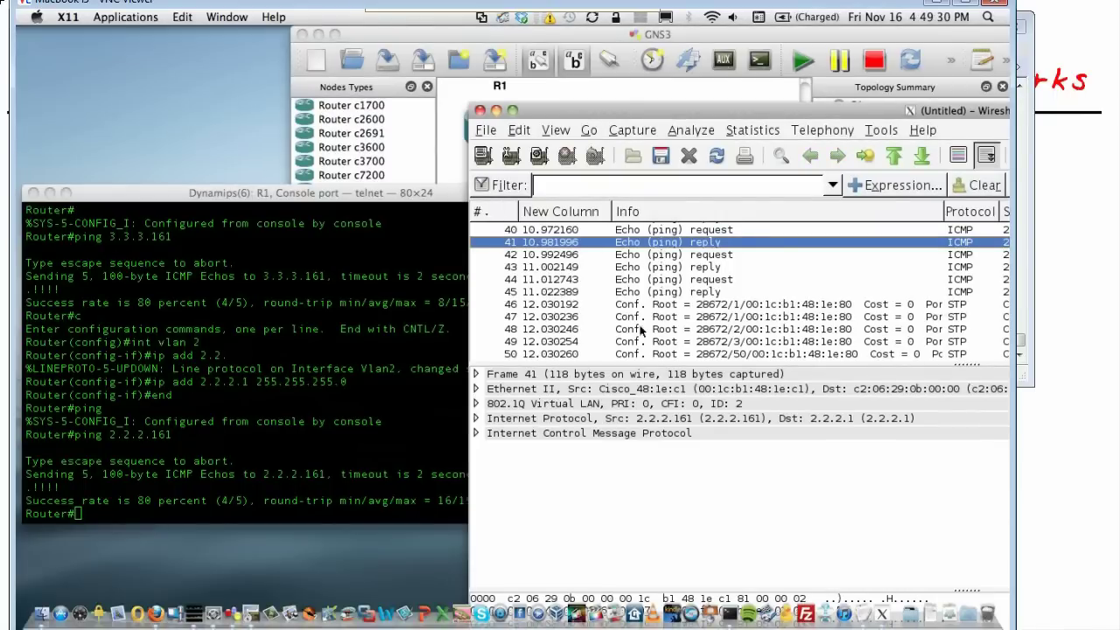
pyautogui.click(474, 403)
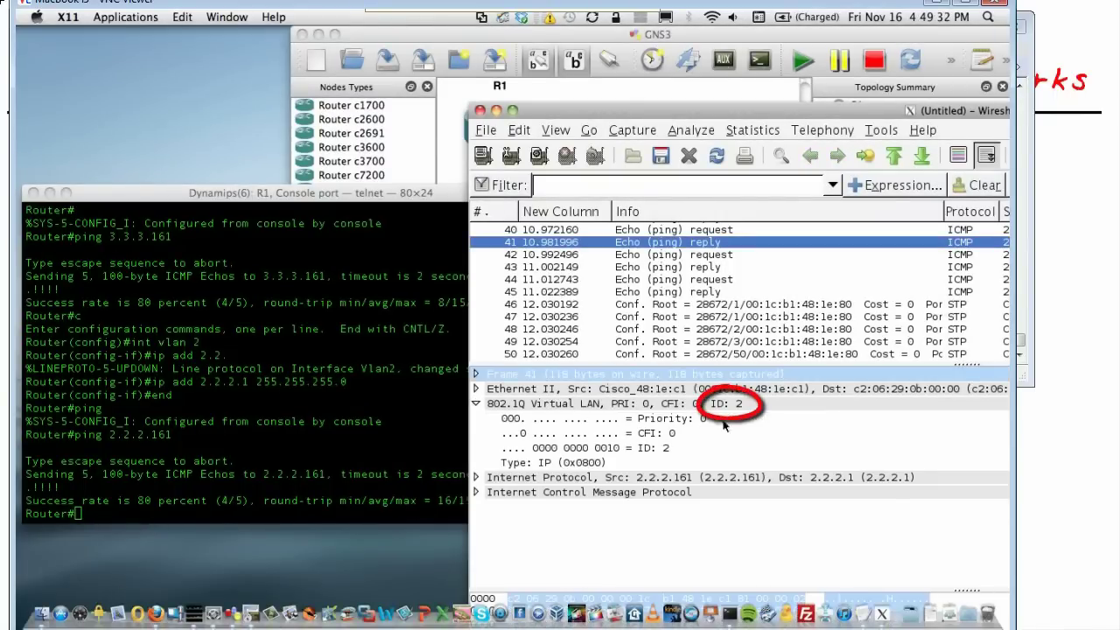